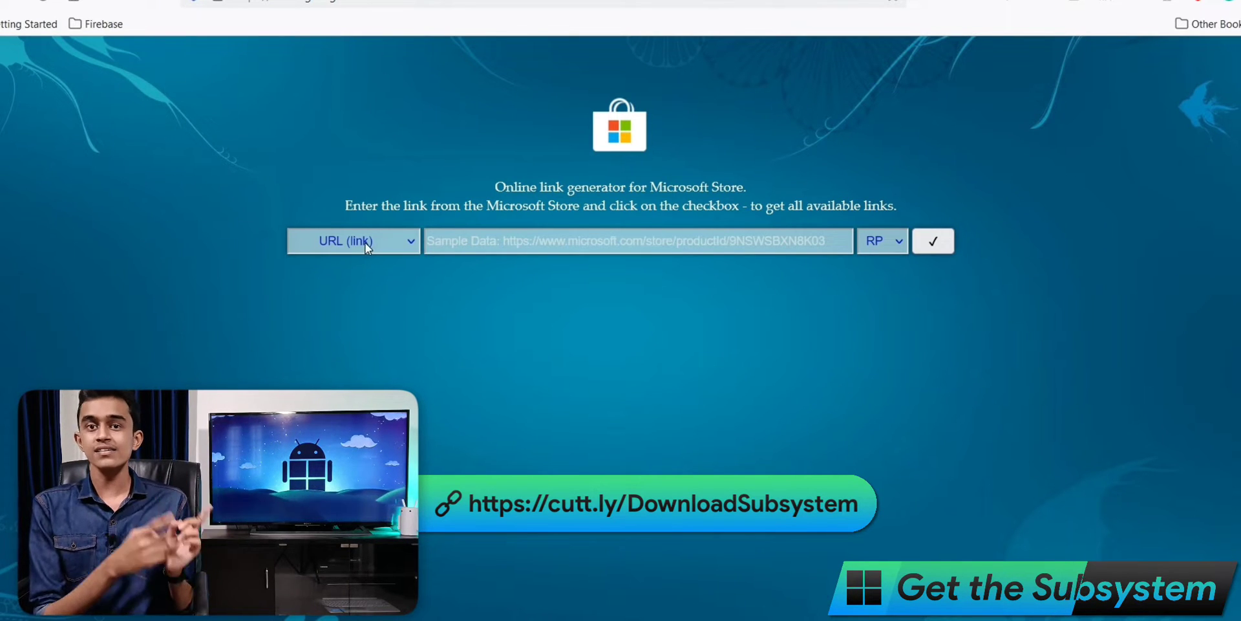
left_click(875, 241)
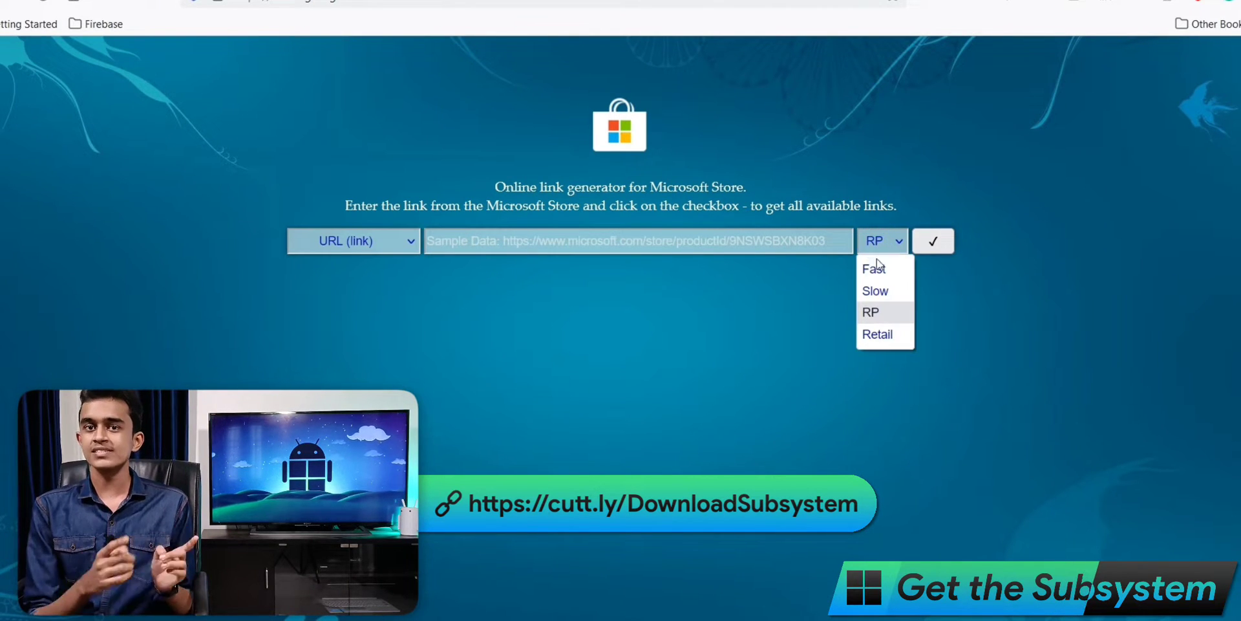
left_click(878, 292)
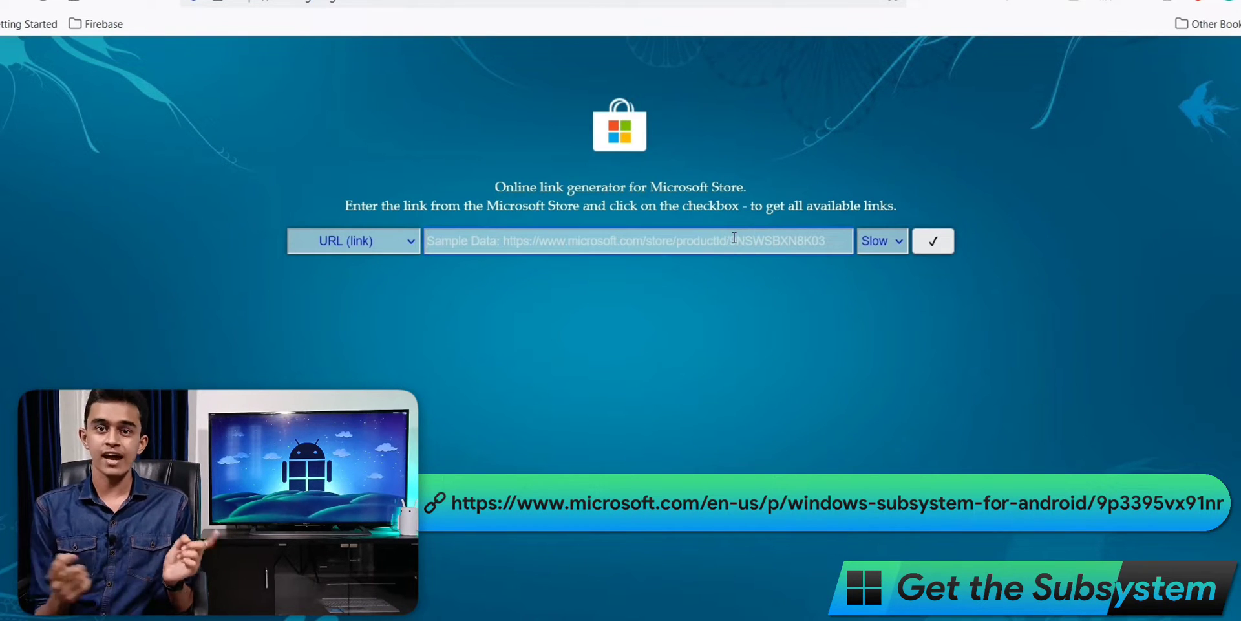
type("https://www.microsoft.com/en-us/p/windows-subsystem-for-android/9p3395vx91nr")
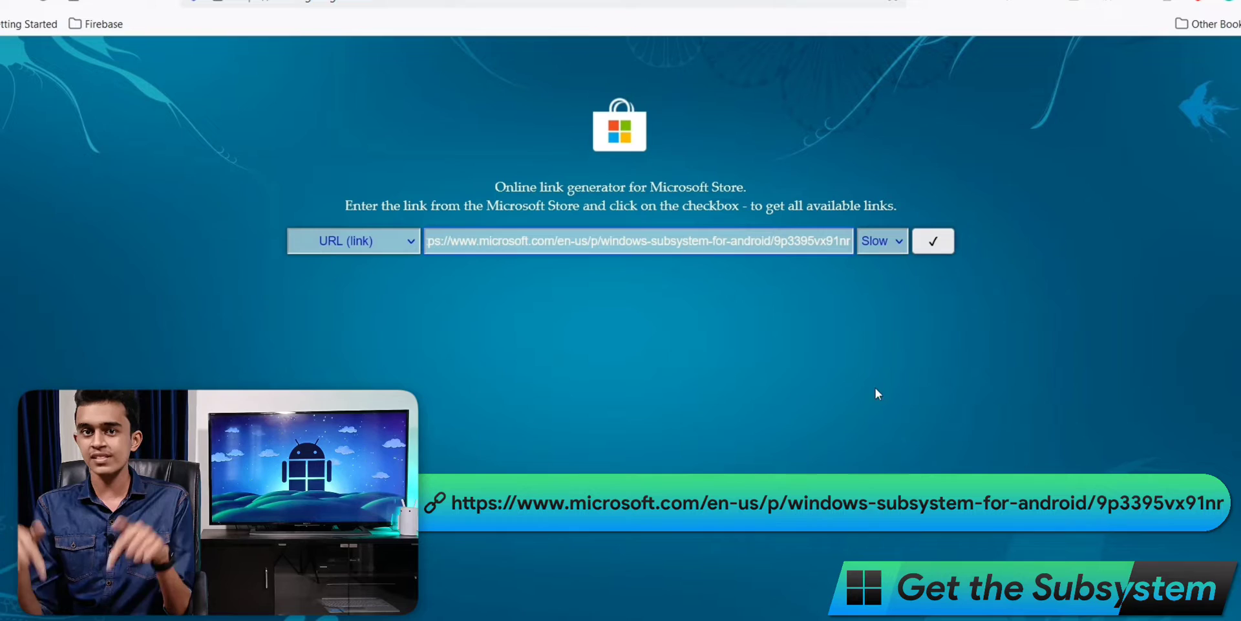
left_click(940, 240)
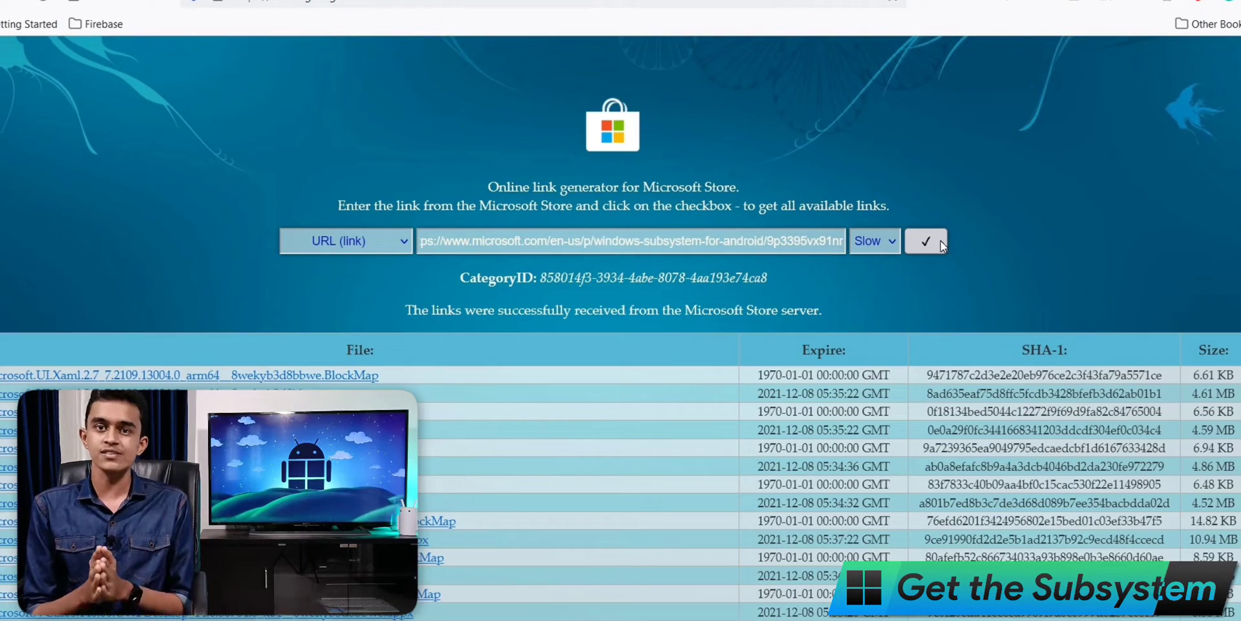
scroll(621, 323, "down", 3)
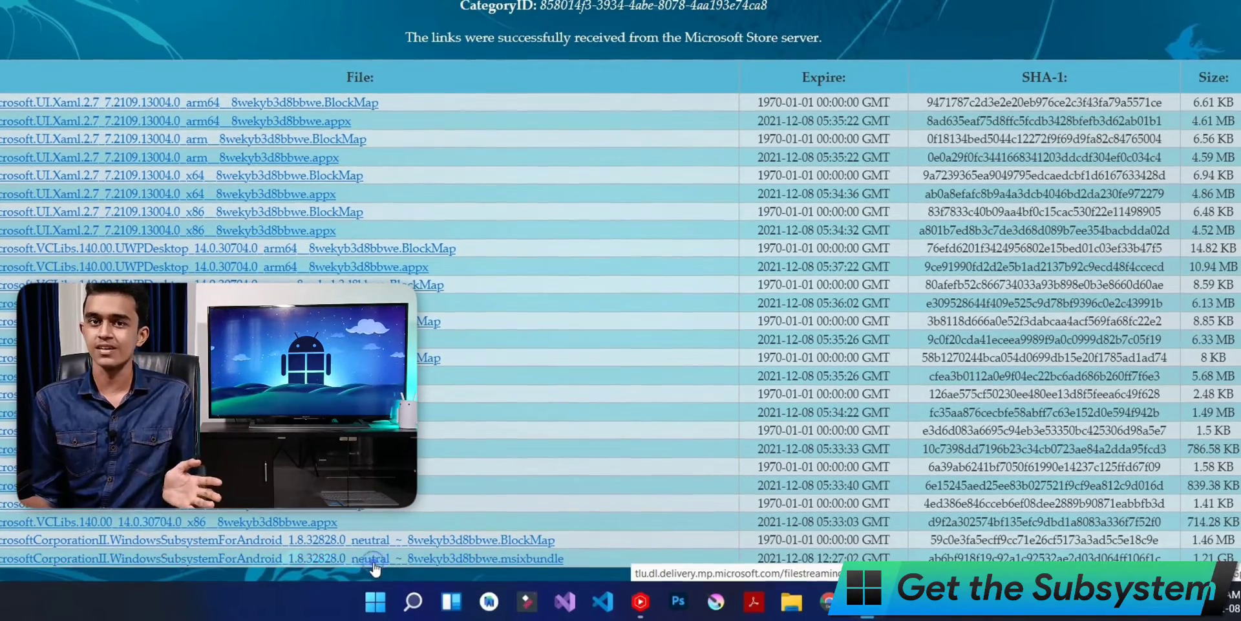
left_click(374, 560)
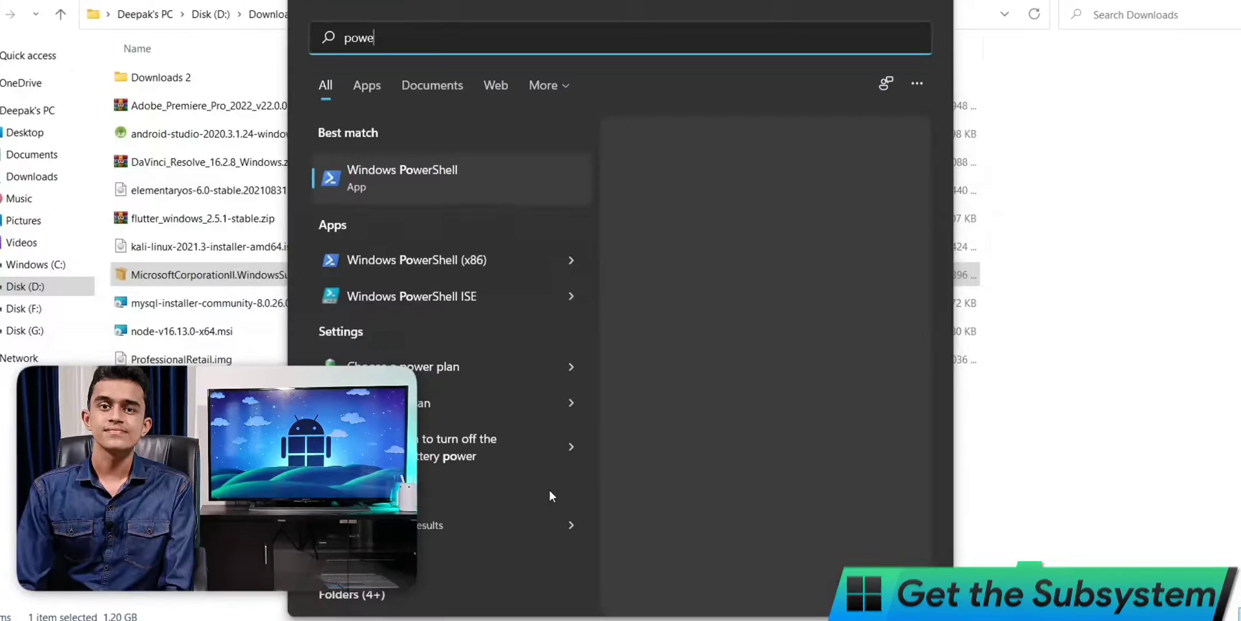
- Find PowerShell through Windows search, run it as administrator and maximize its window
type("rshell")
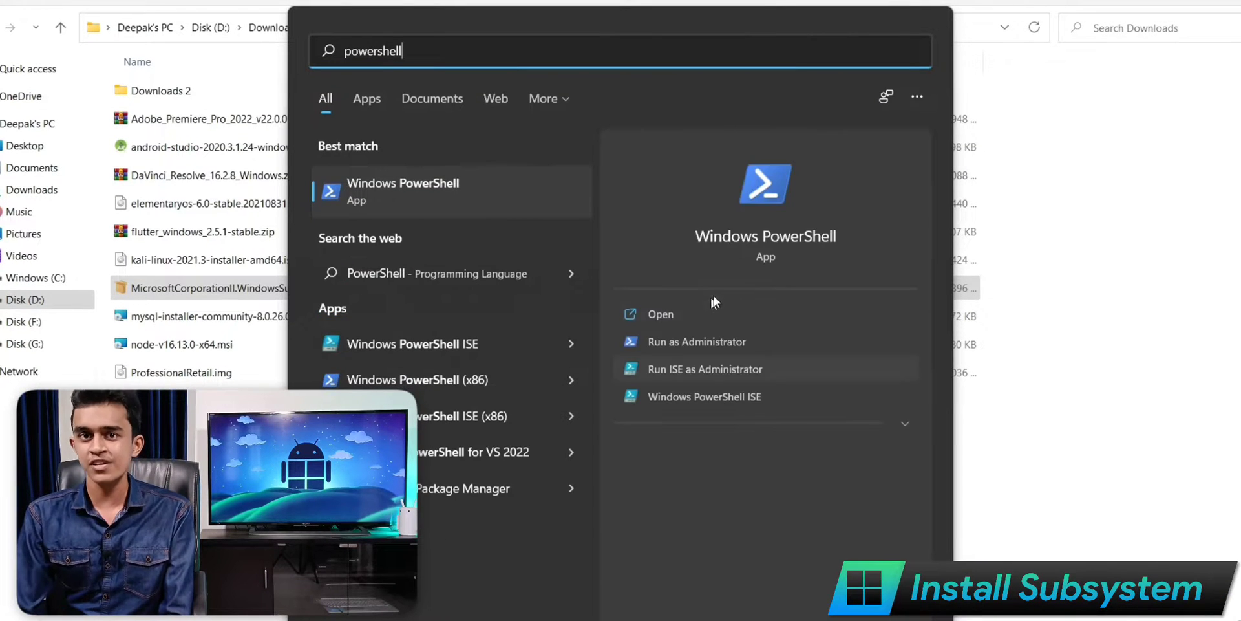
left_click(707, 341)
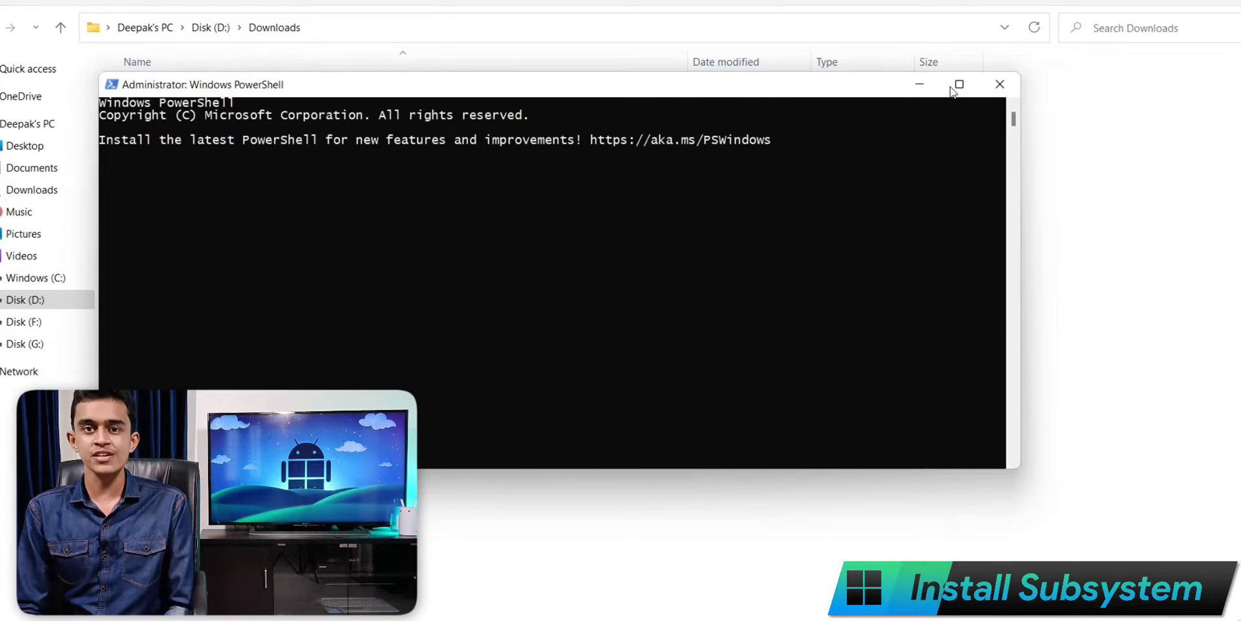
left_click(959, 84)
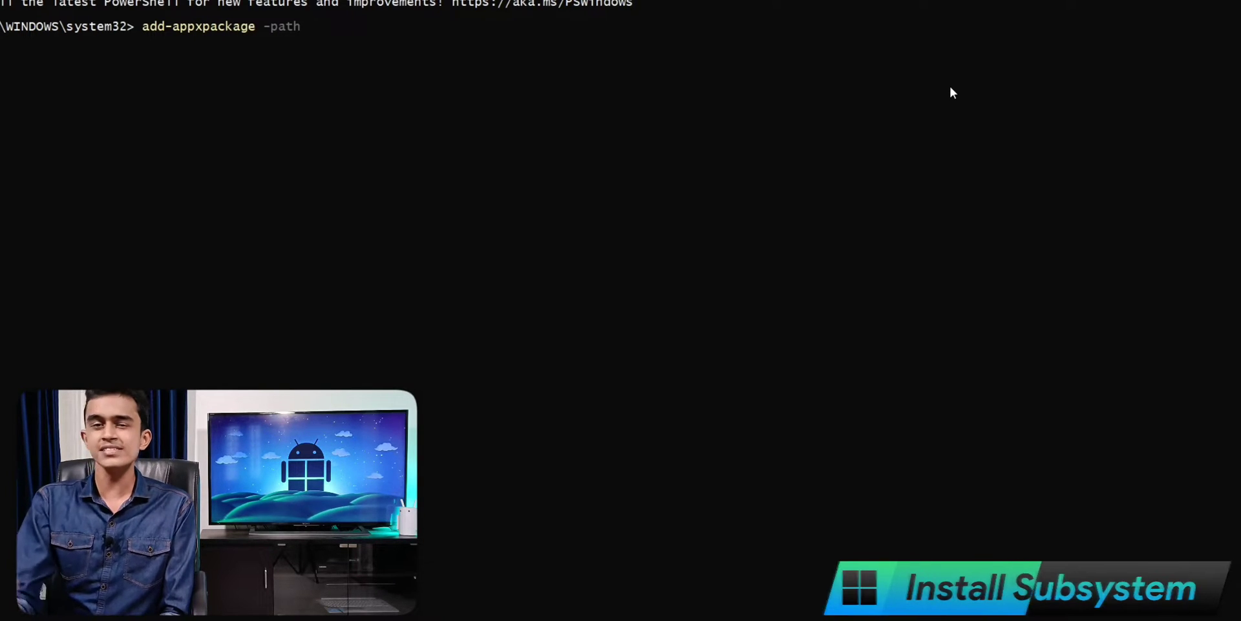
- Install the downloaded WindowsSubsystemForAndroid Msixbundle by running add-appxpackage -path with the file's copied path from D:\Downloads
key("alt+Tab")
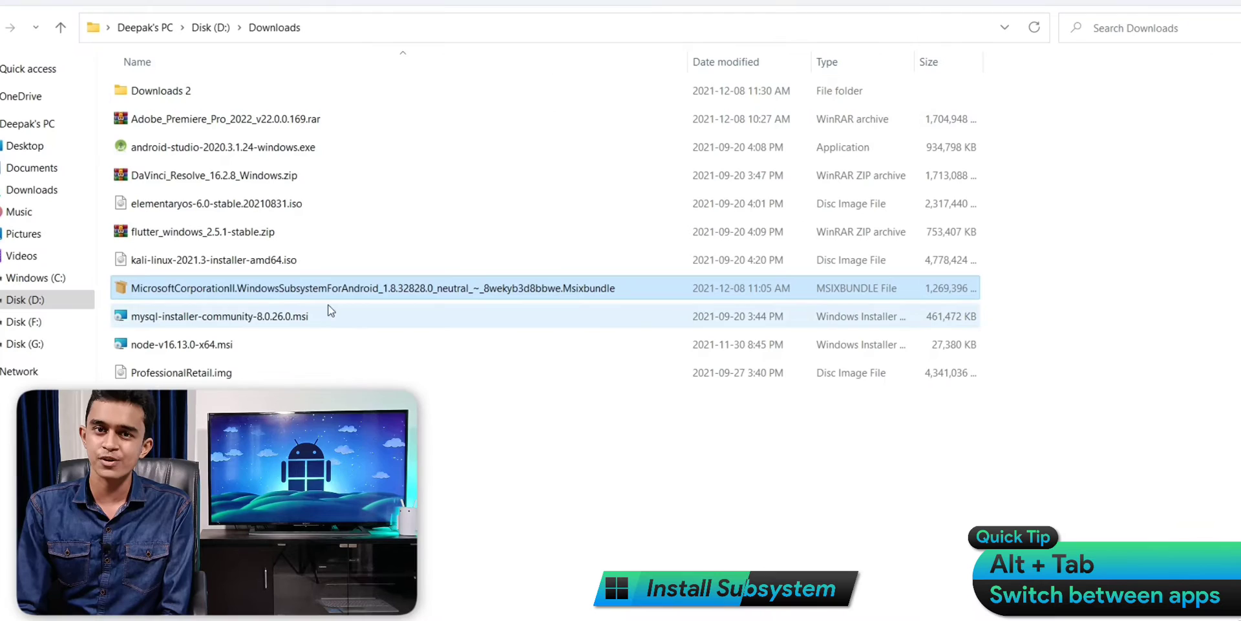
right_click(317, 293)
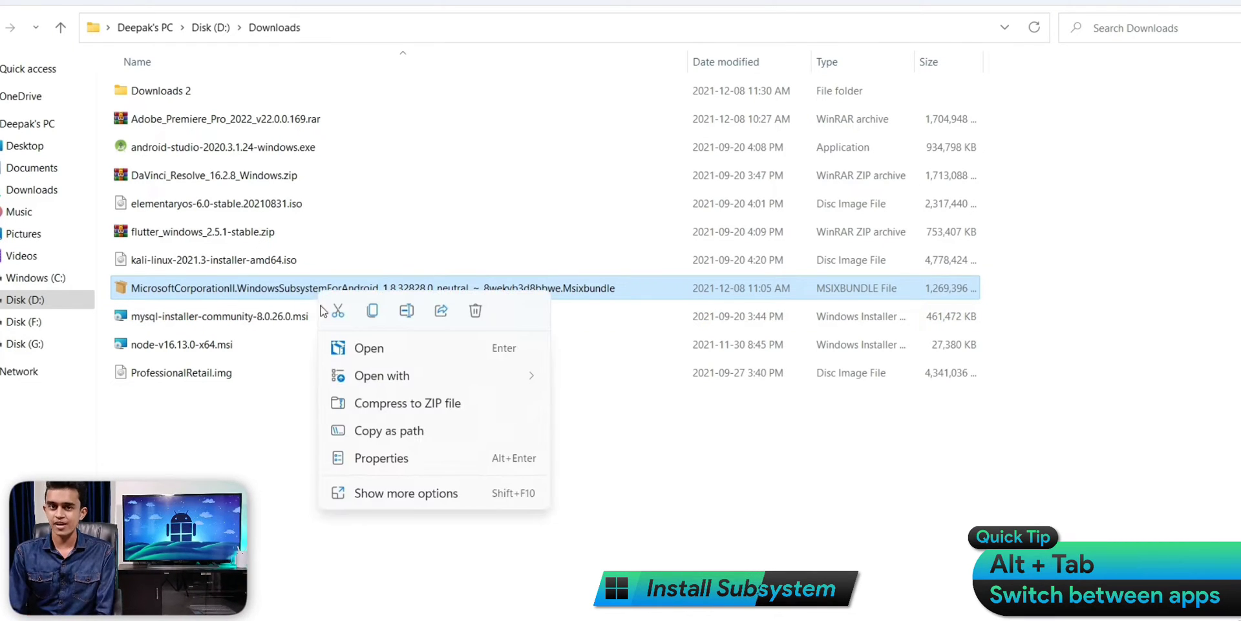
left_click(358, 432)
key("alt+Tab")
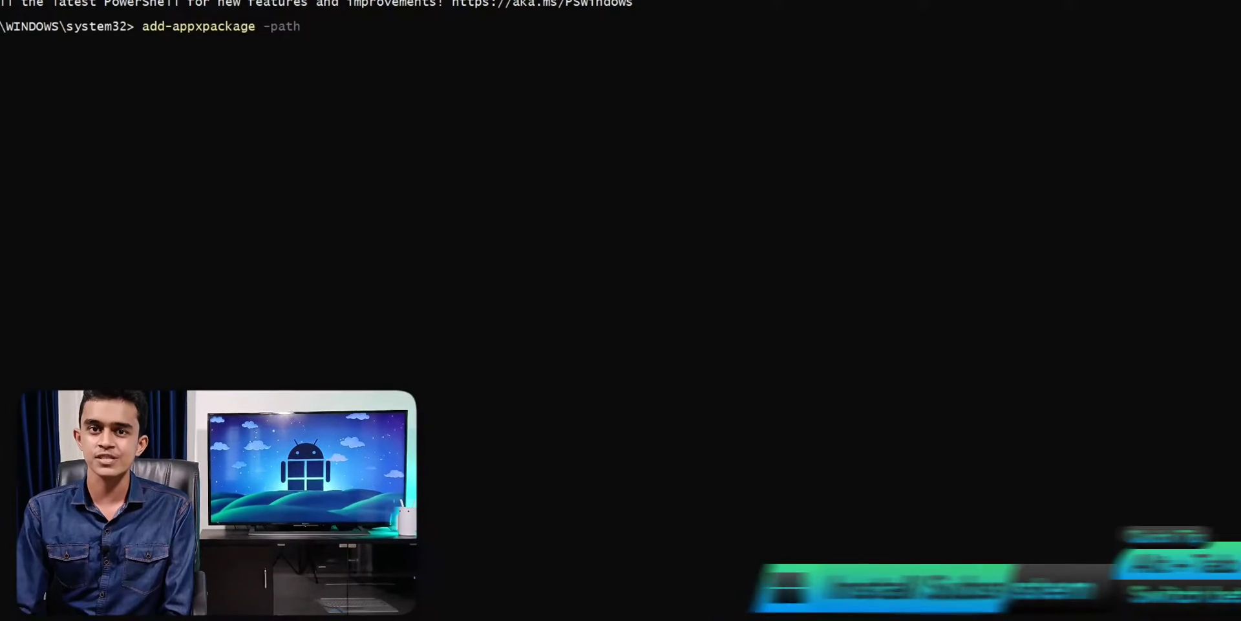
key("ctrl+v")
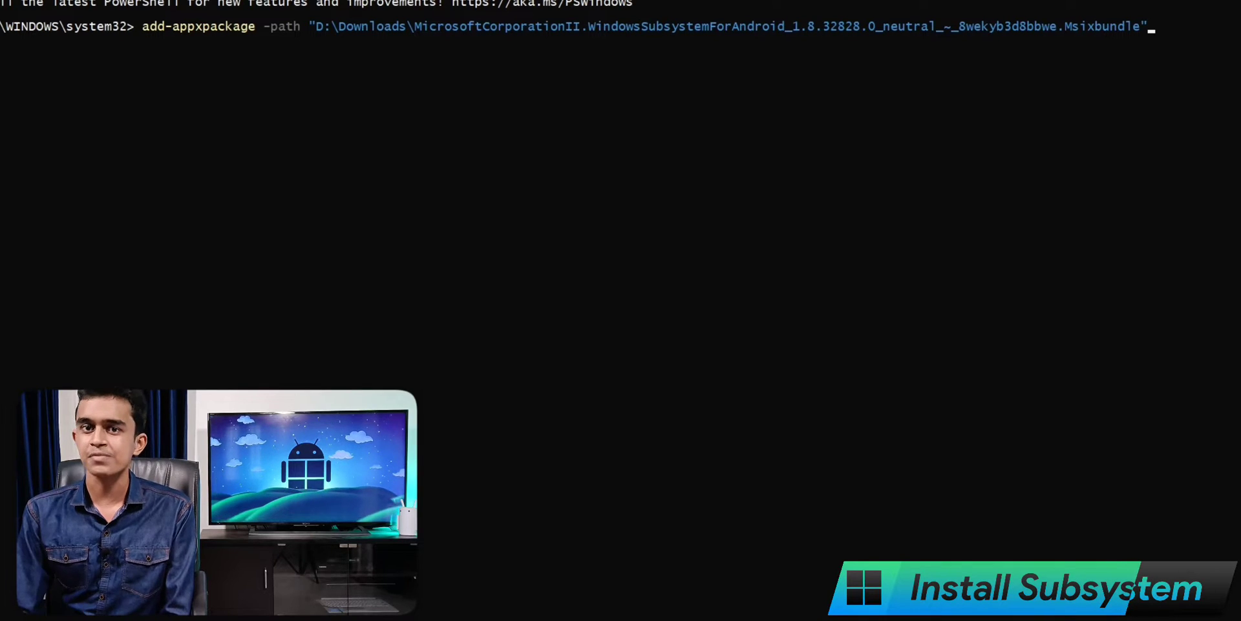
key("Return")
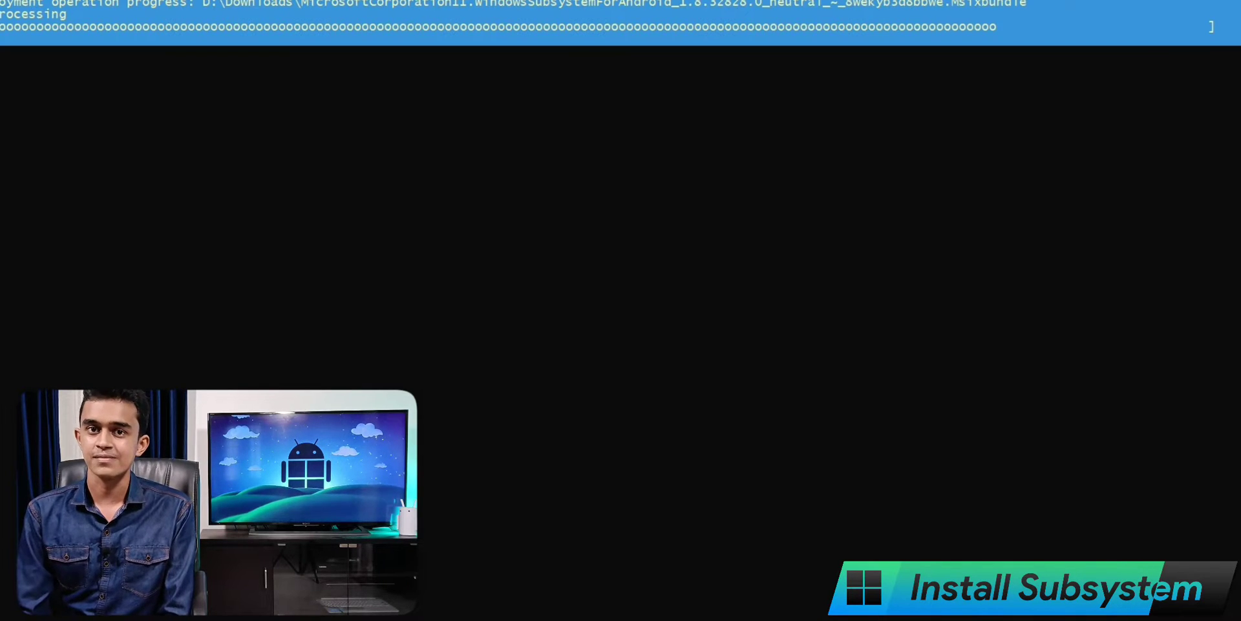
- Search Windows for "windows sub" and open Windows Subsystem for Android Settings
key("super")
type("windows sub")
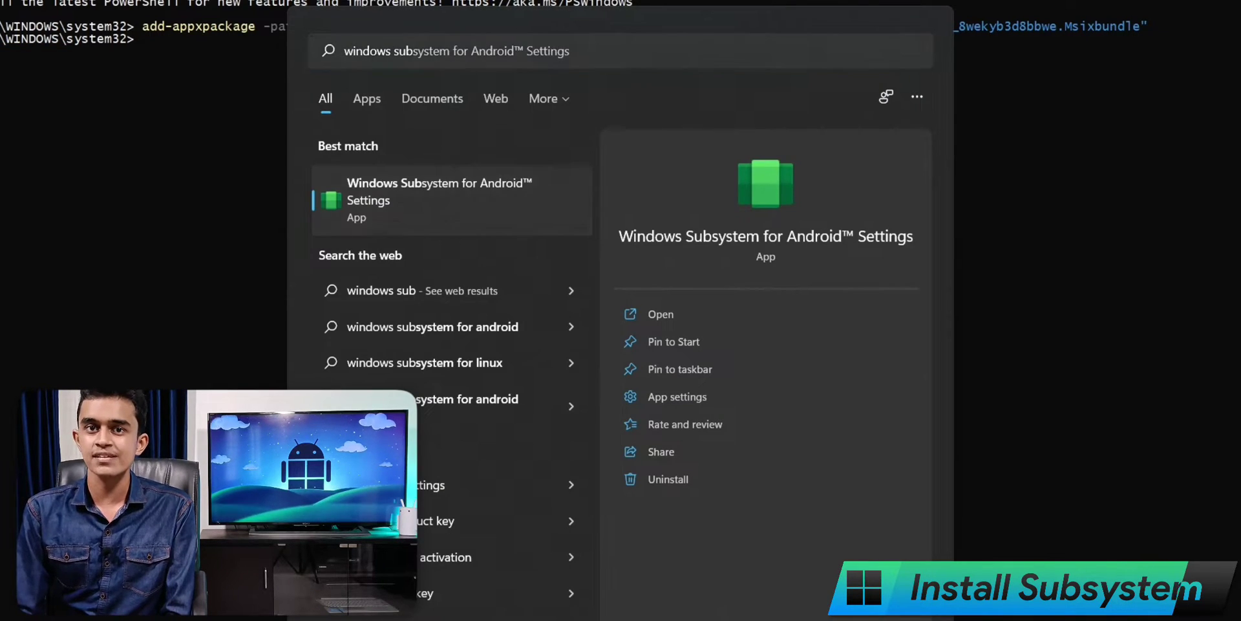
key("Return")
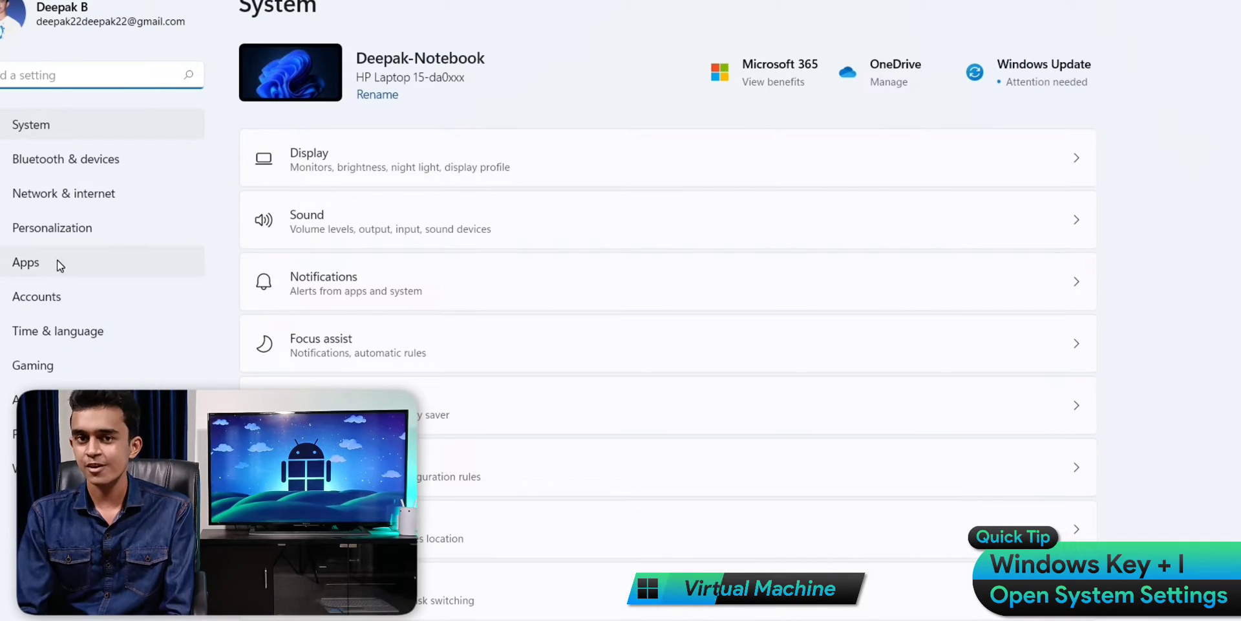
- Enable the Virtual Machine Platform in Windows Features, reached from the optional features in the system settings, and apply the change
left_click(60, 265)
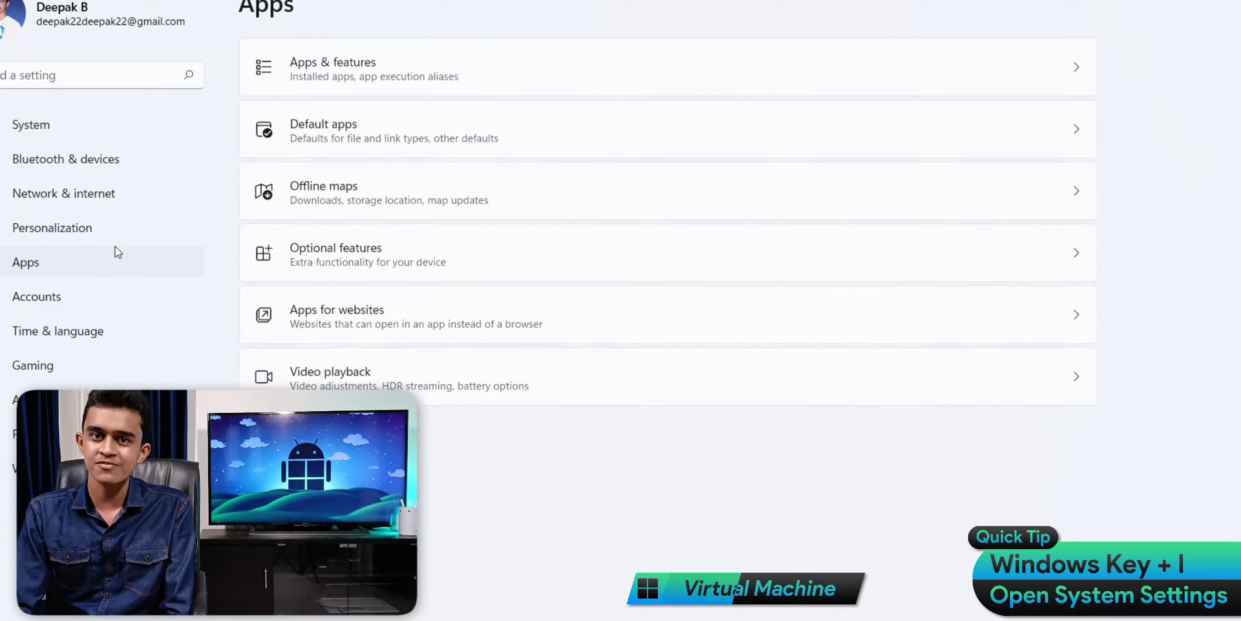
left_click(447, 267)
scroll(590, 549, "down", 5)
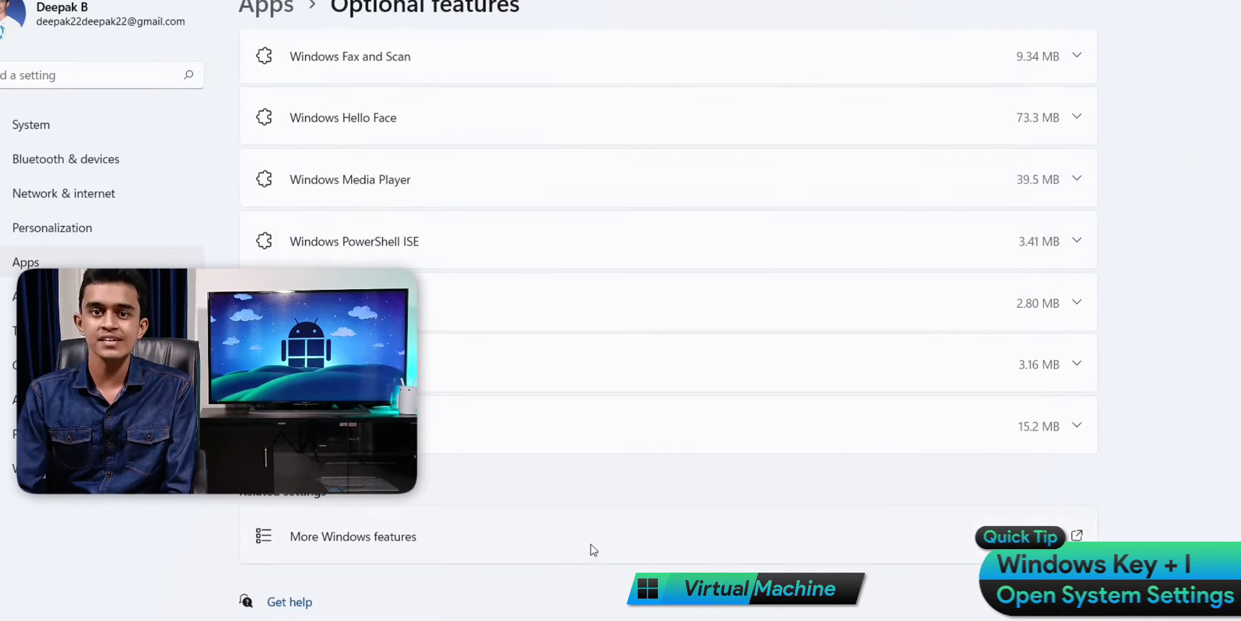
left_click(595, 547)
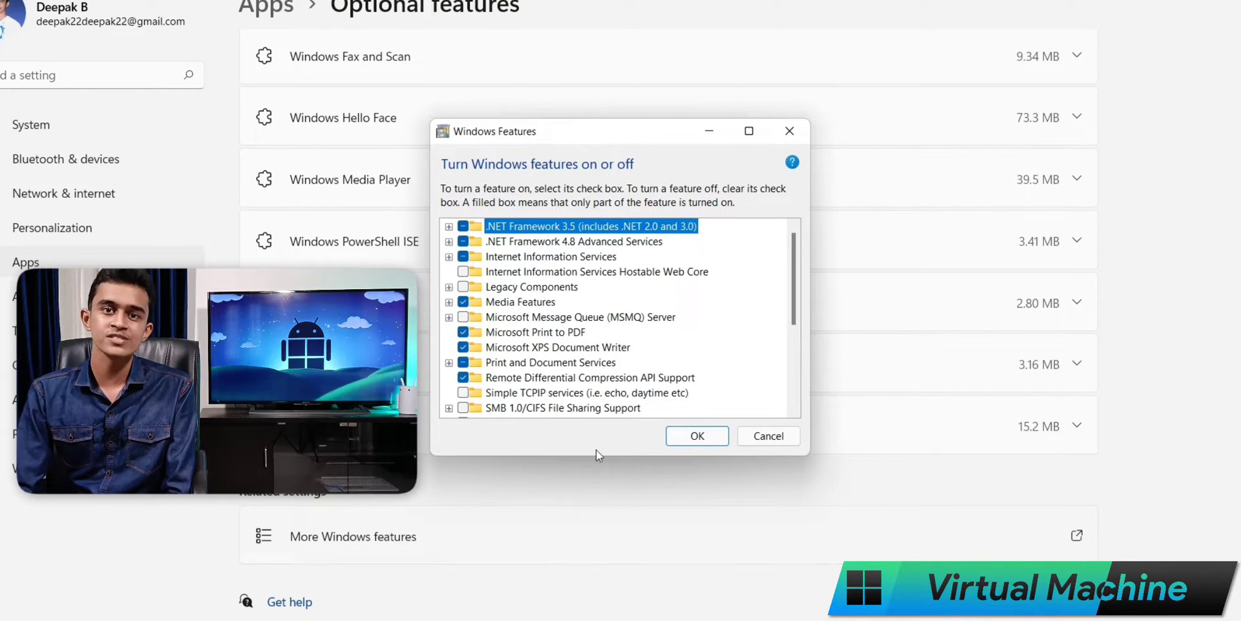
scroll(491, 311, "down", 4)
left_click(463, 301)
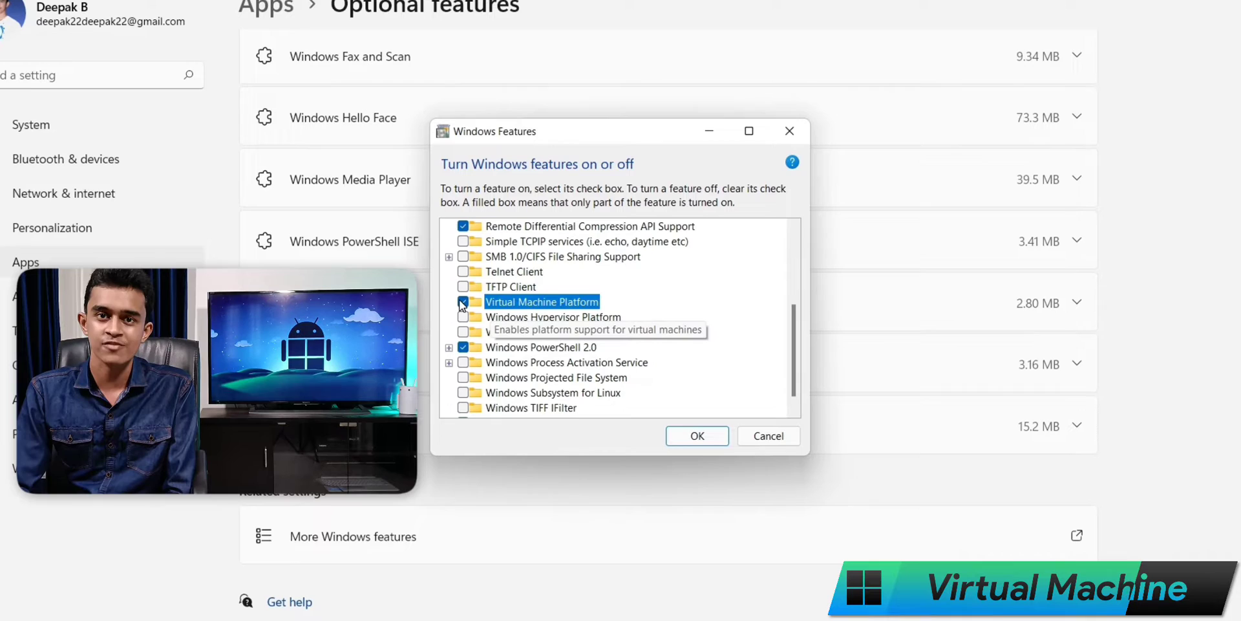
left_click(697, 435)
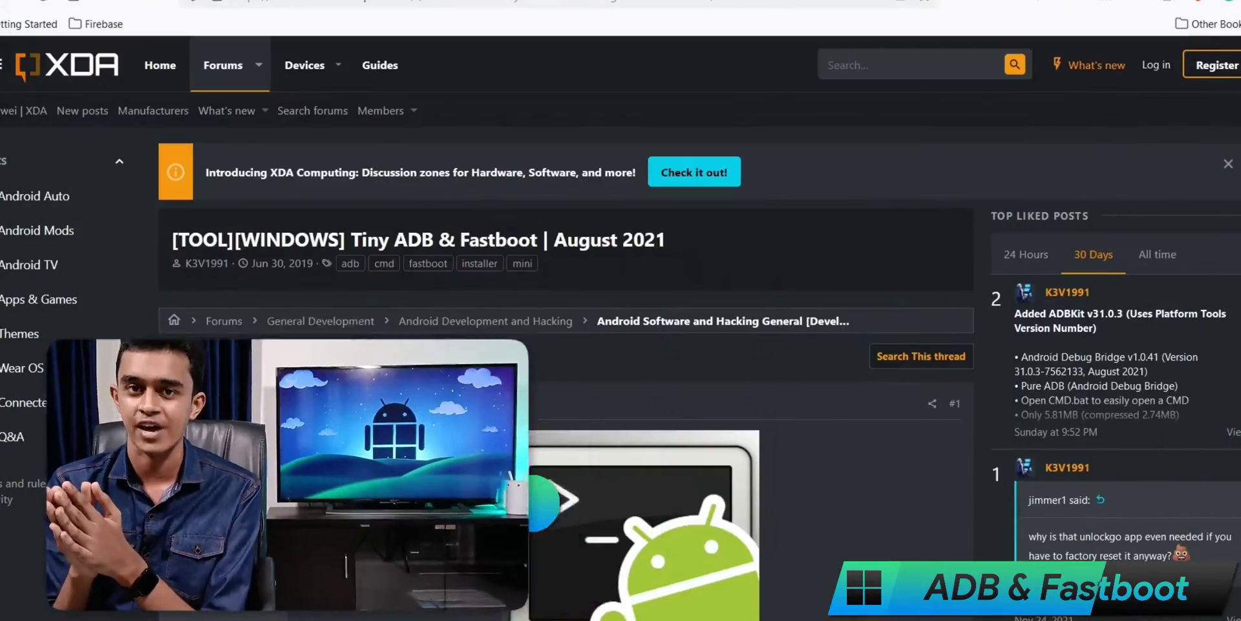
- Open the Installer download page linked under Downloads in the XDA Tiny ADB & Fastboot thread
scroll(646, 362, "down", 3)
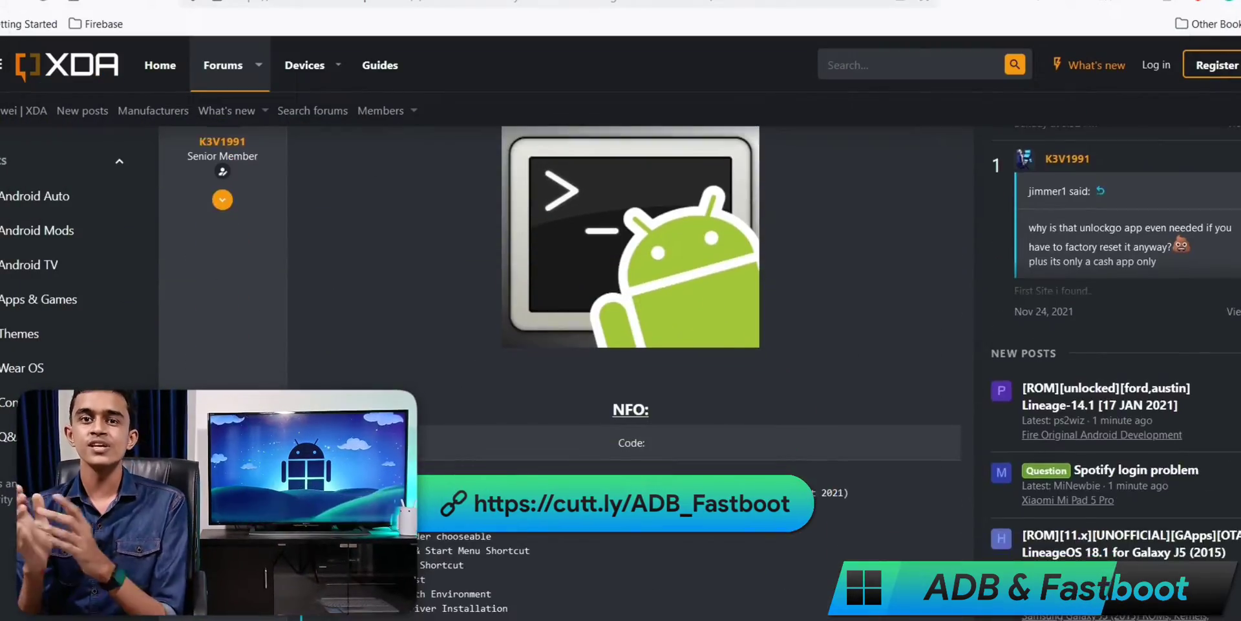
scroll(630, 369, "down", 10)
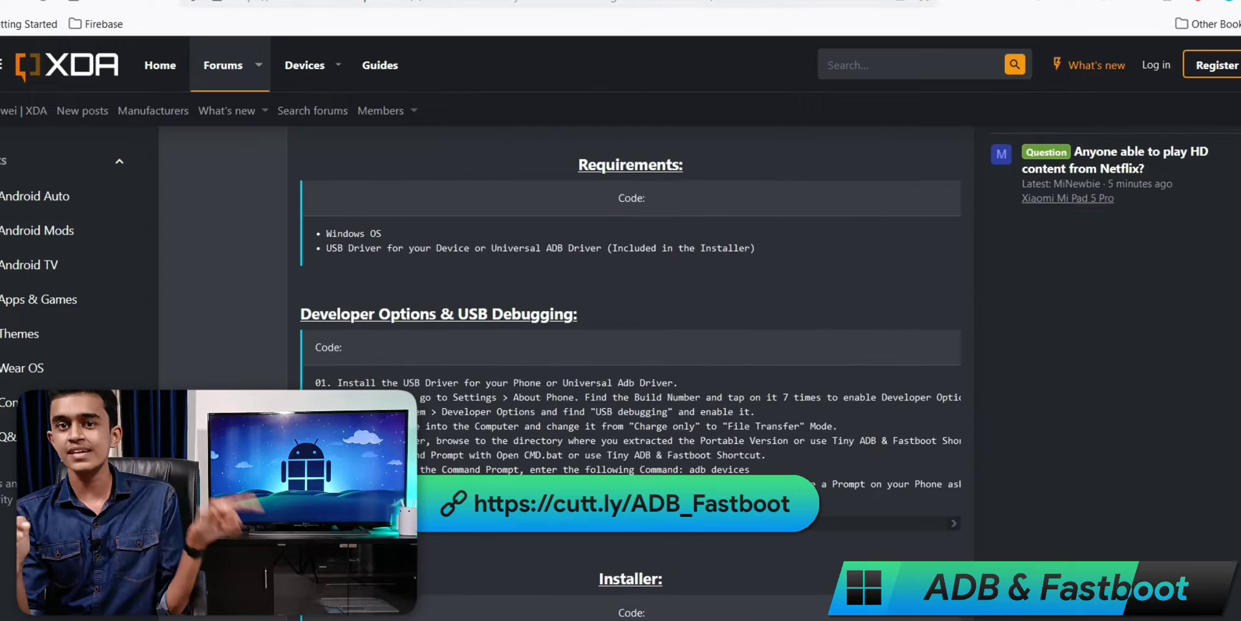
scroll(630, 368, "down", 10)
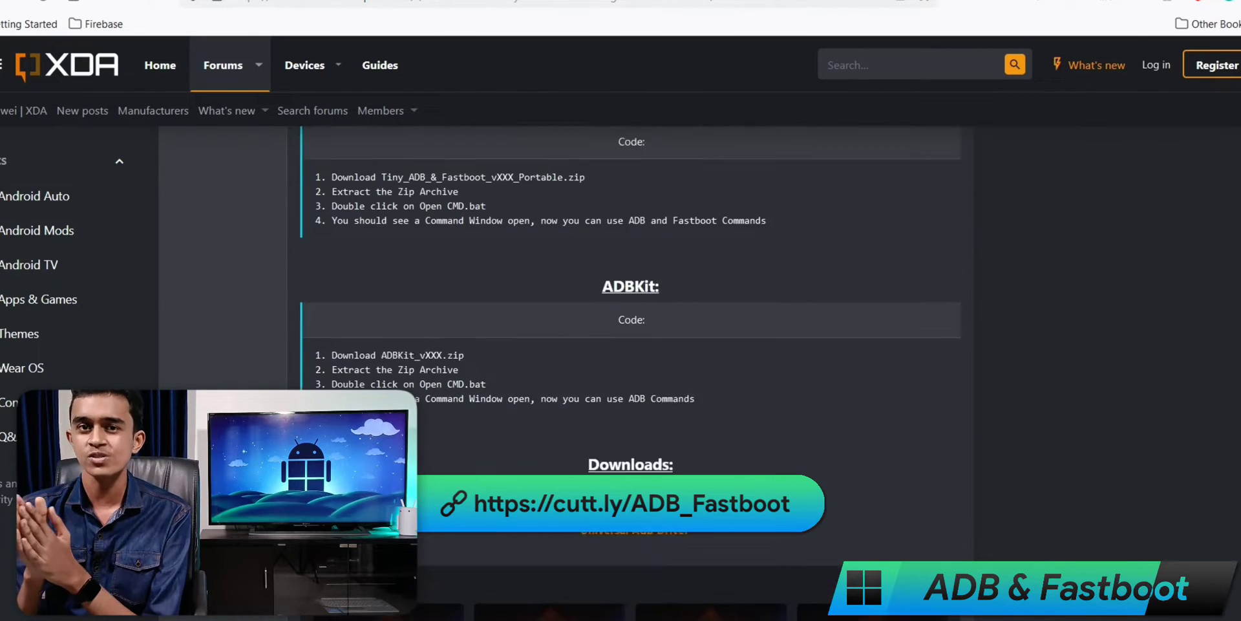
scroll(614, 393, "down", 2)
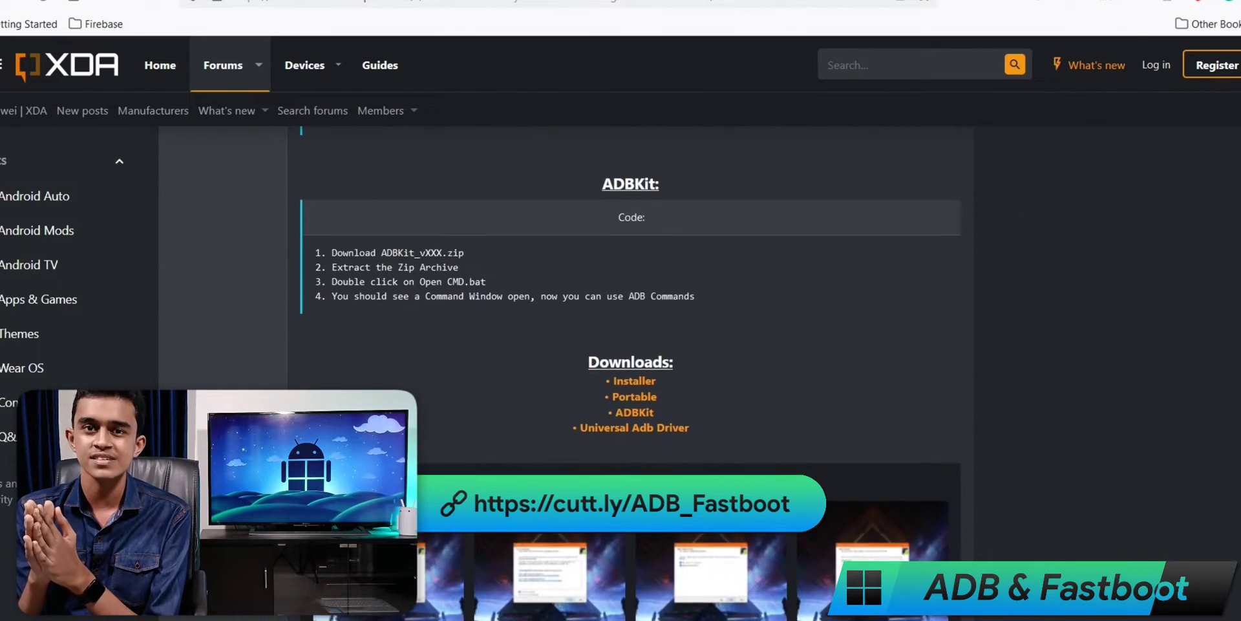
left_click(627, 379)
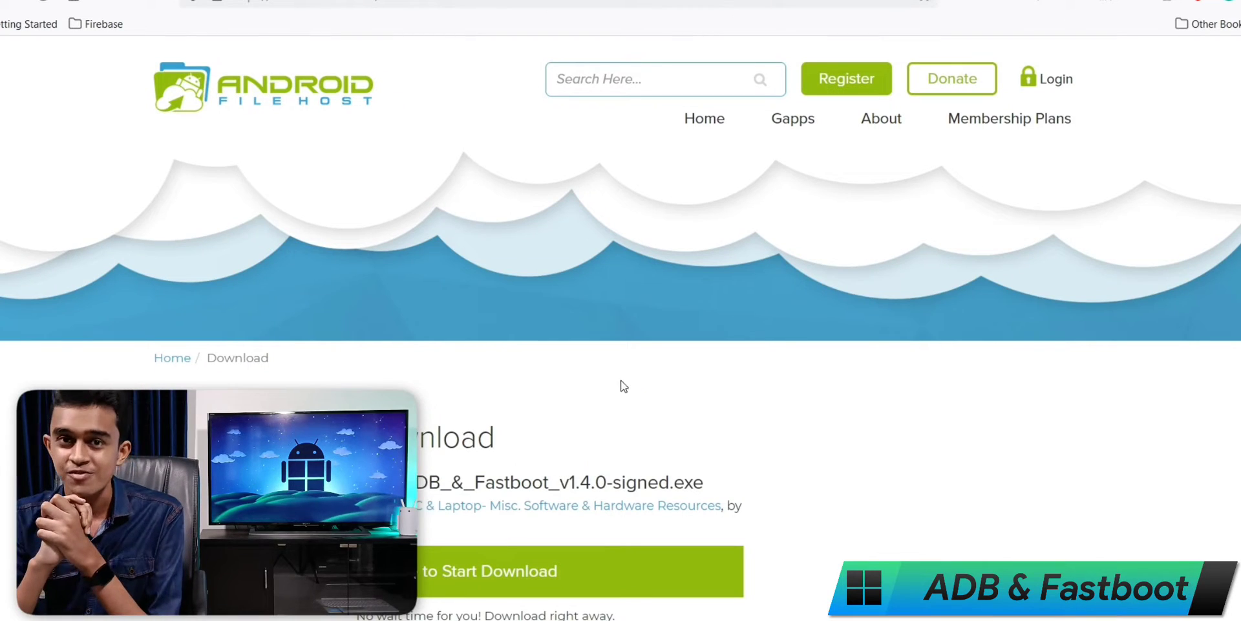
scroll(609, 382, "down", 1)
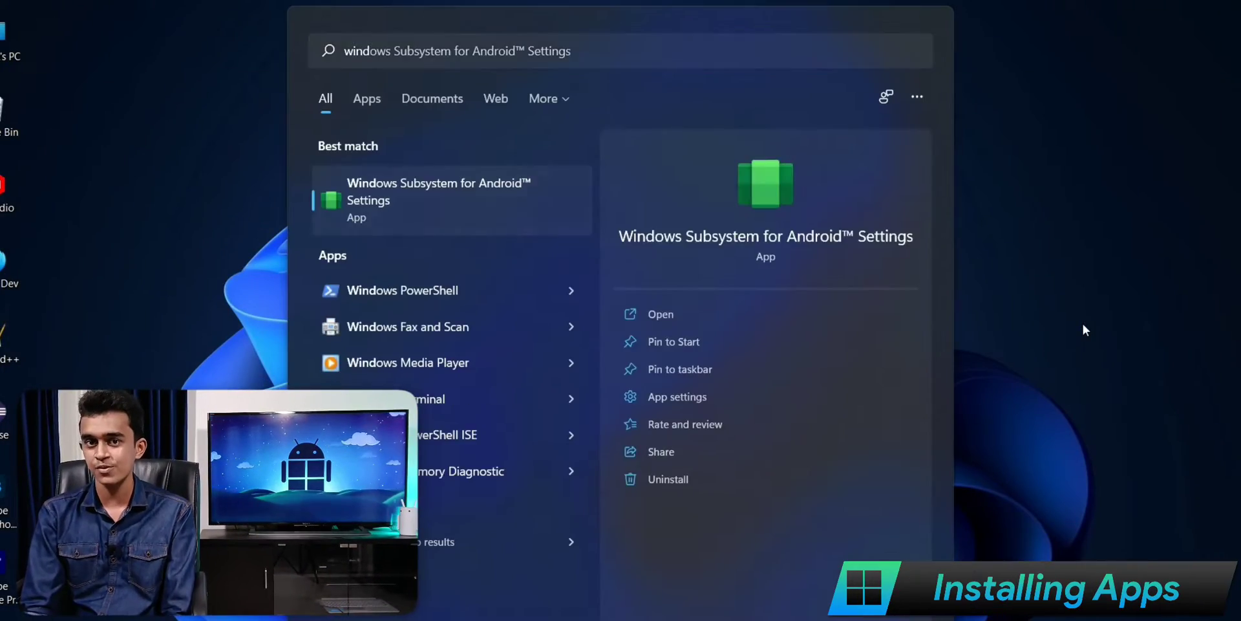
- Open Windows Subsystem for Android Settings and turn on developer mode
key("Return")
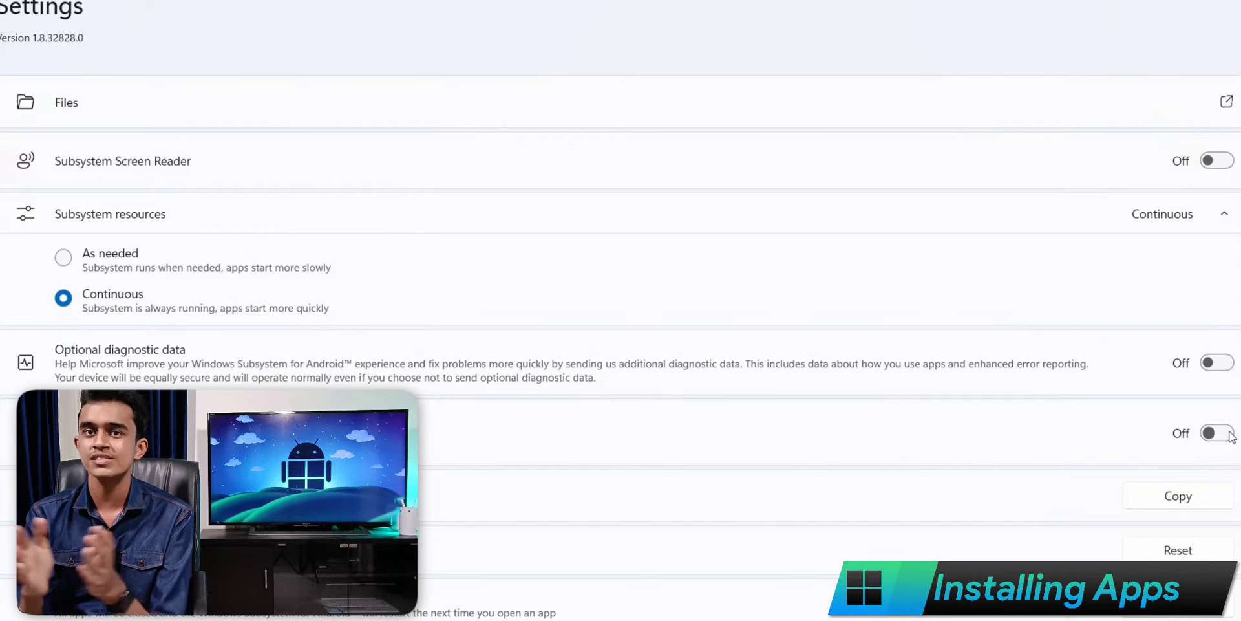
left_click(1229, 437)
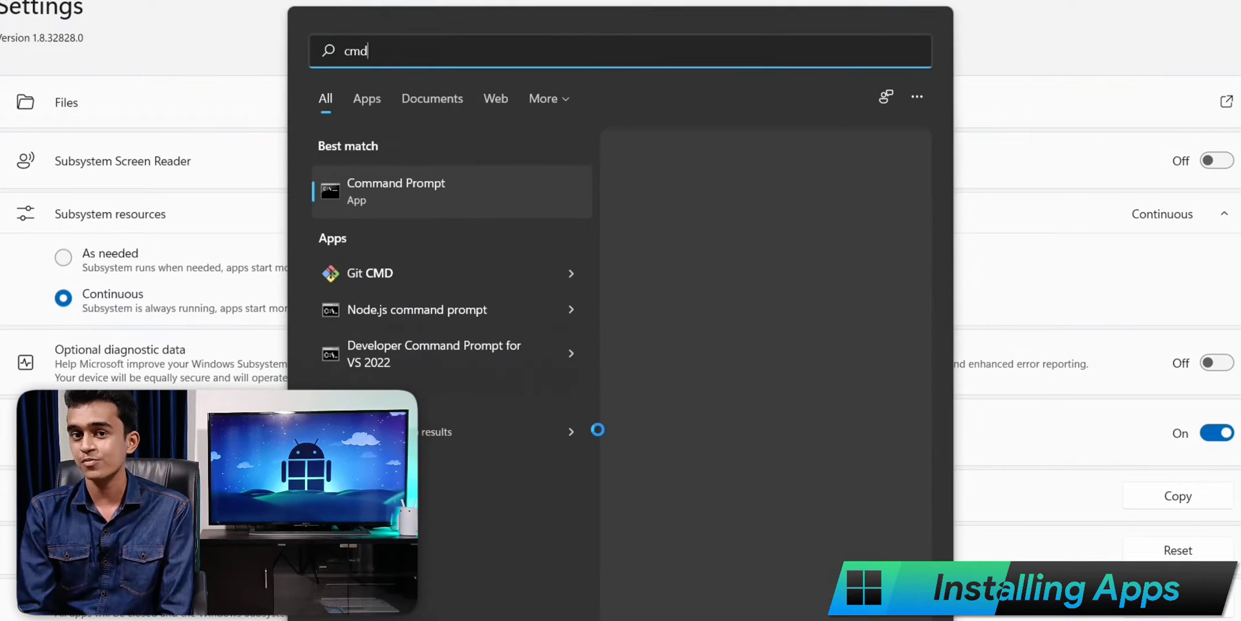
- Open Command Prompt and change the working directory to c:/adb/platform-tools
key("Return")
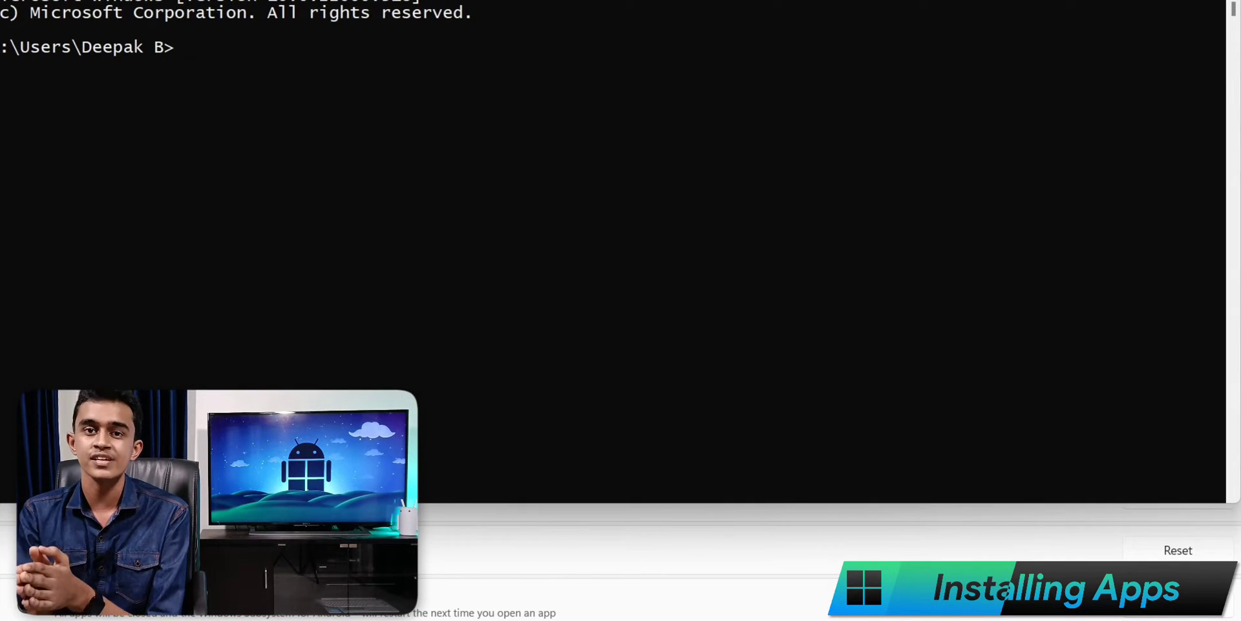
type("cd")
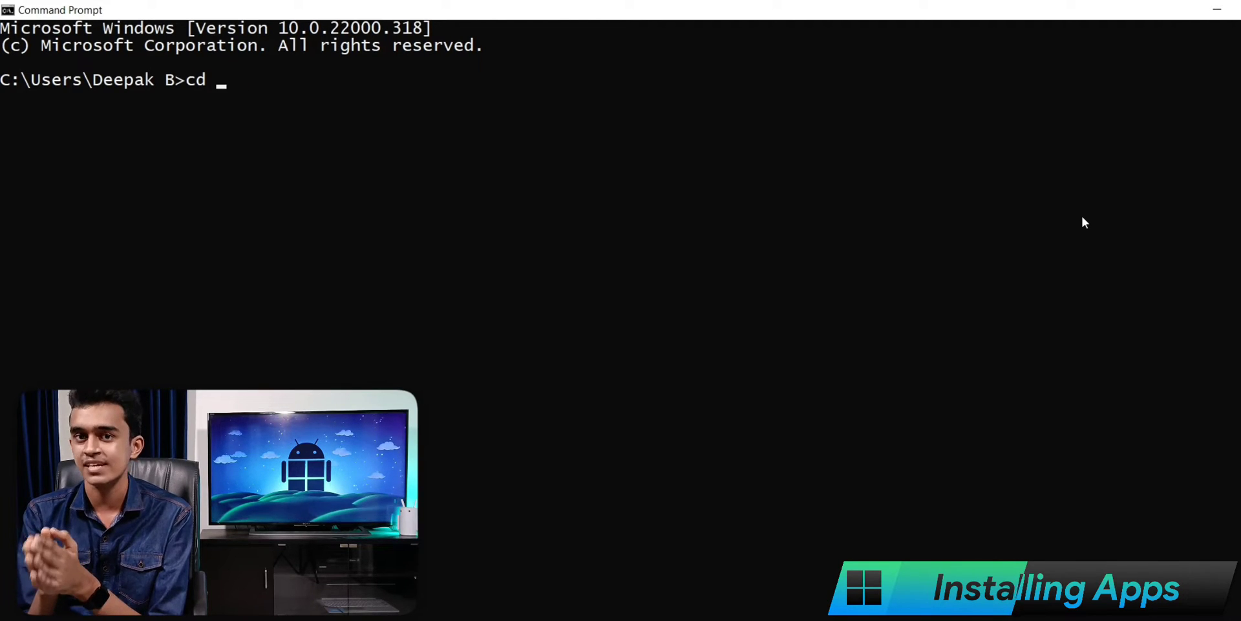
type(" c:/adb")
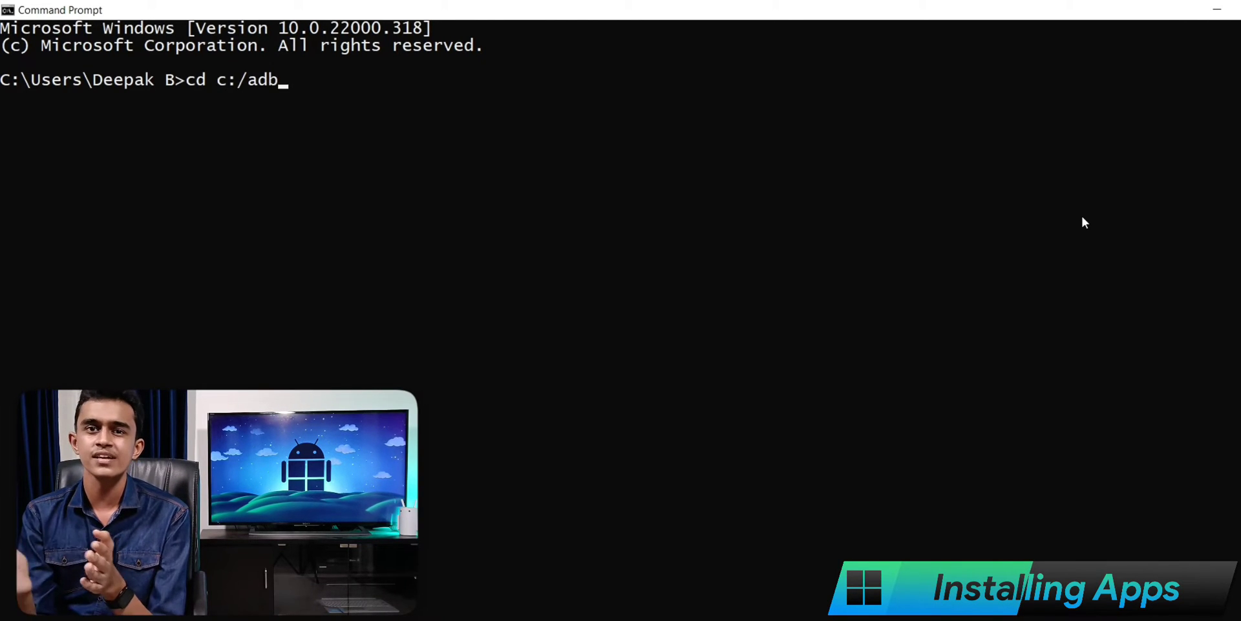
type("/plat")
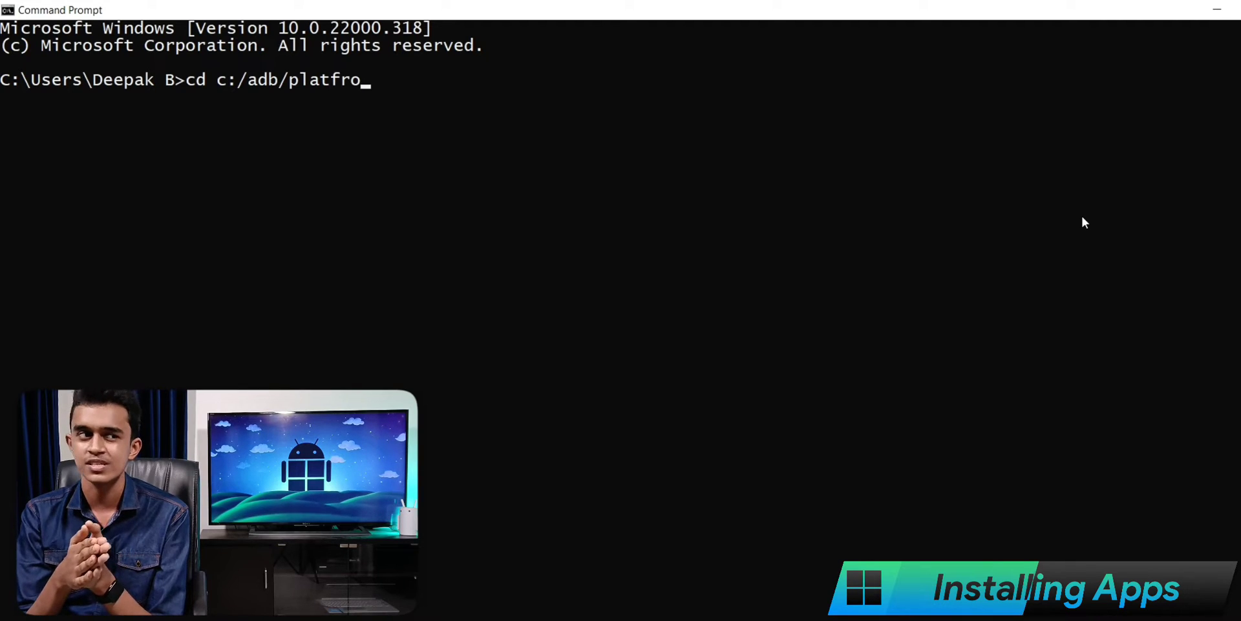
type("form-tools")
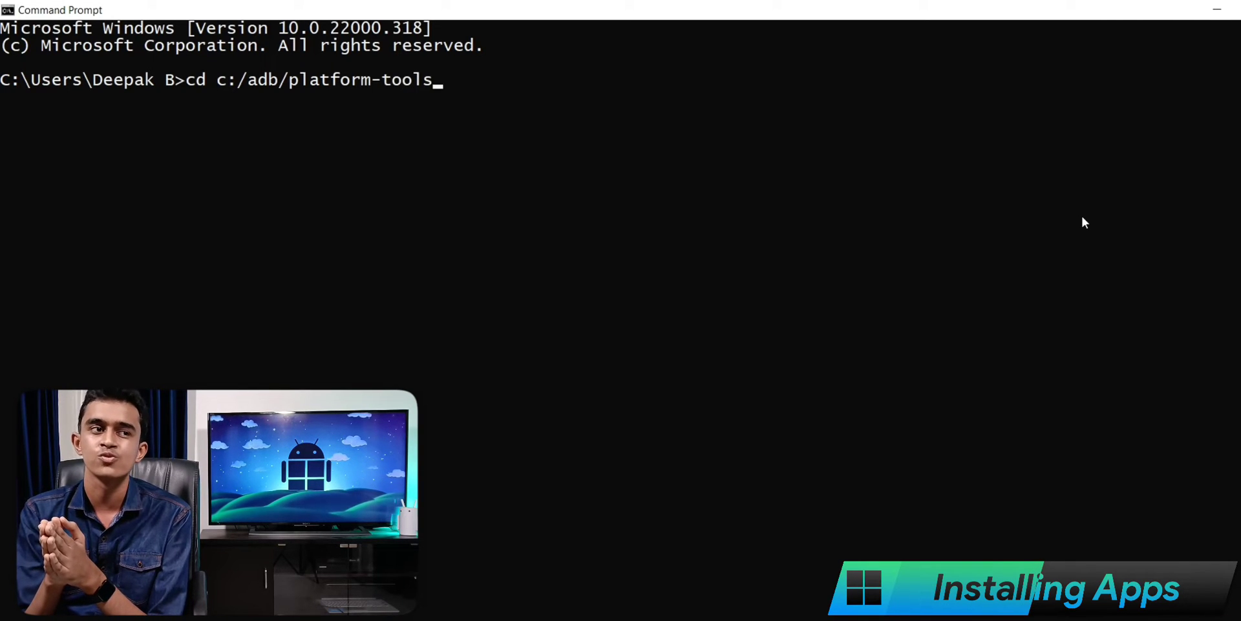
key("Return")
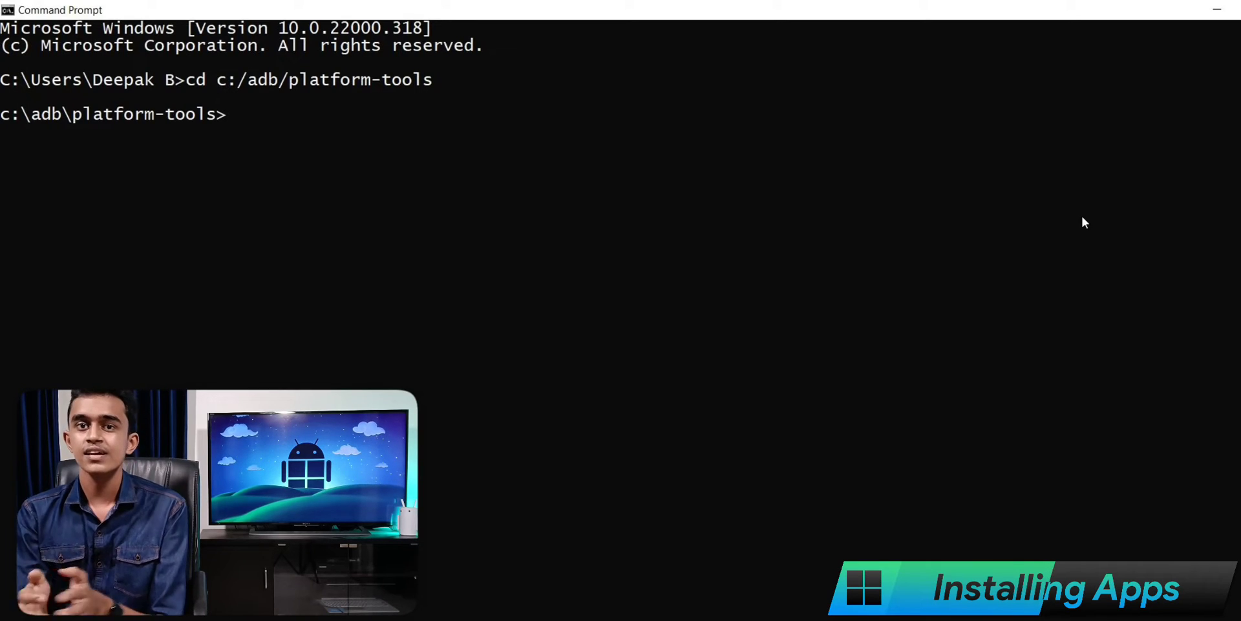
- Connect ADB to the Android subsystem with adb connect 127.0.0.1:58526, and list the attached devices with adb devices
type("adb connect")
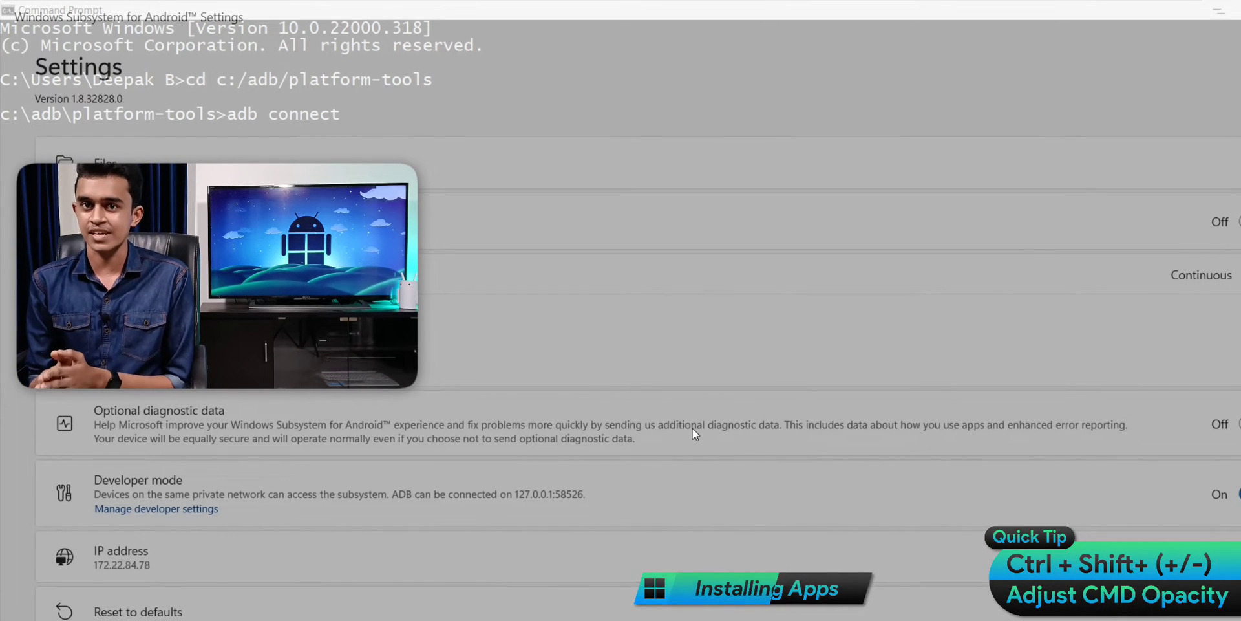
type("127.0.")
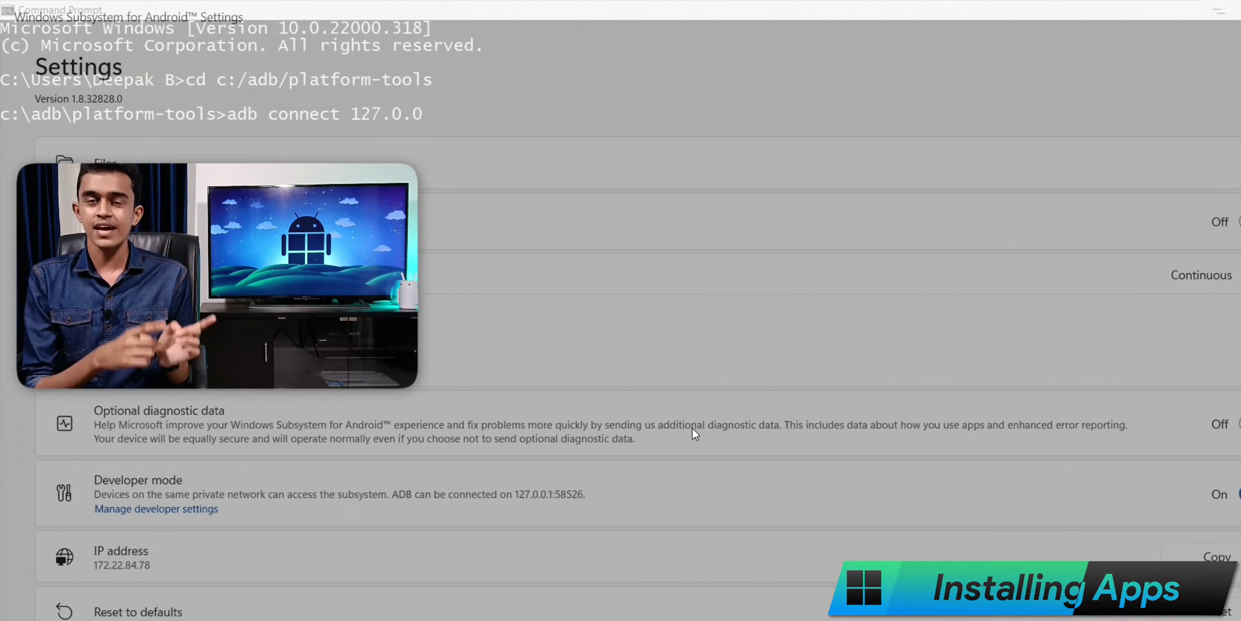
type("0.1:58526")
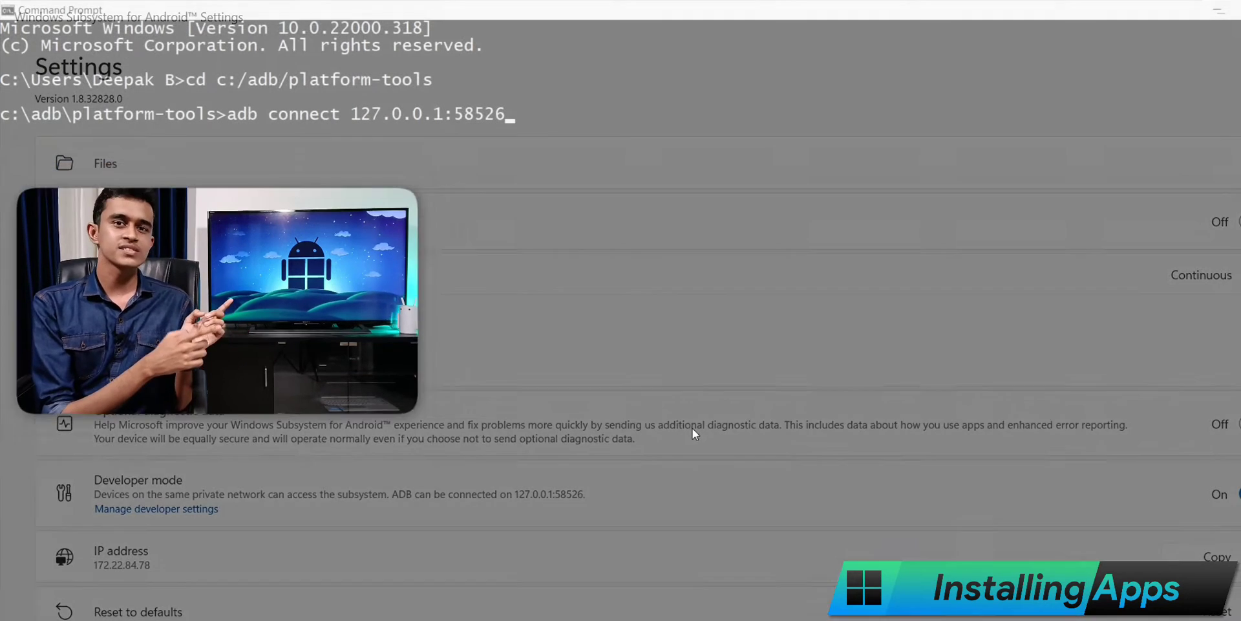
key("Return")
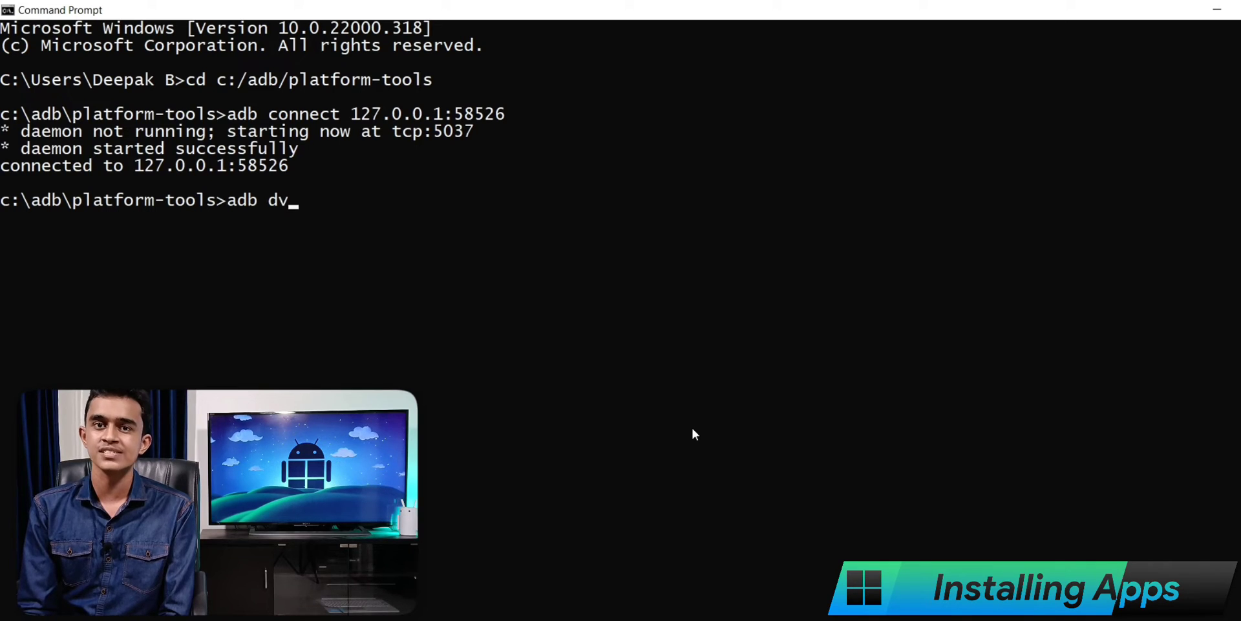
key("Return")
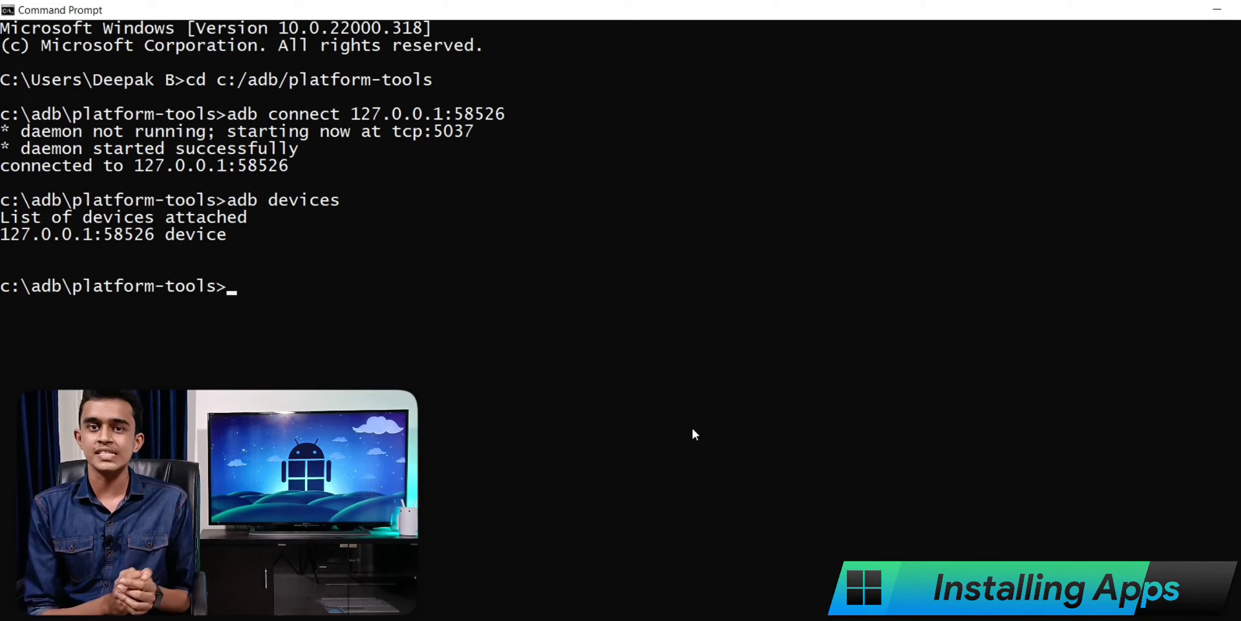
- Install the com.twitter.android_9.22.0 APK from D:\Downloads with adb install, using the file's copied path
type("ad")
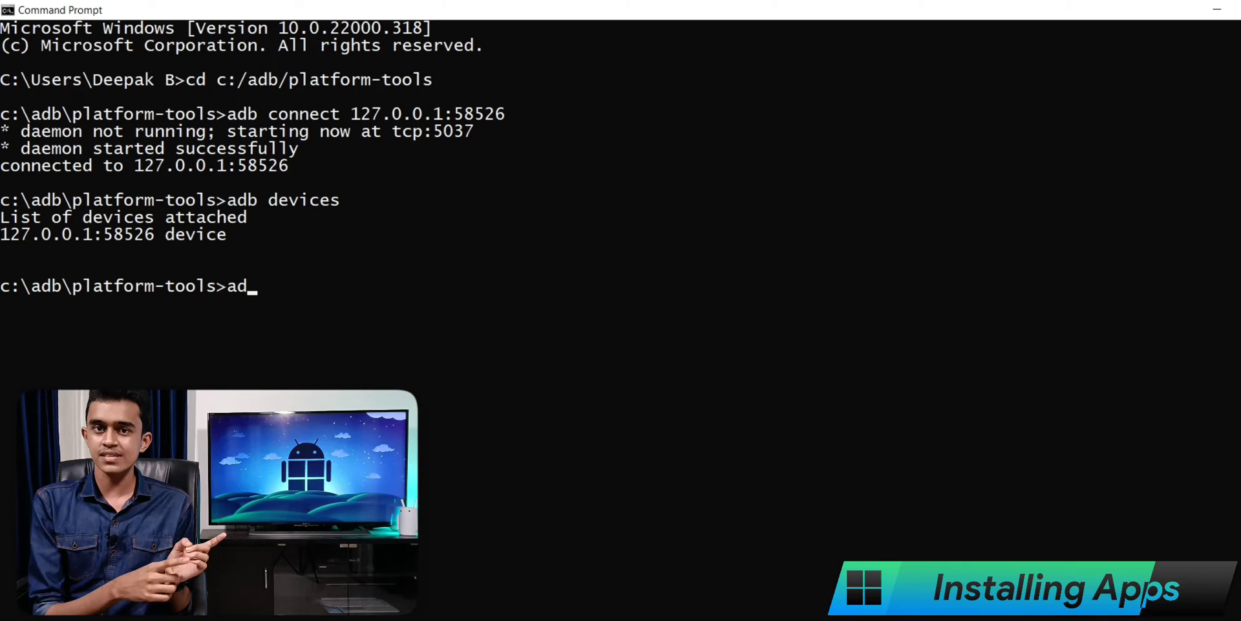
type("b install")
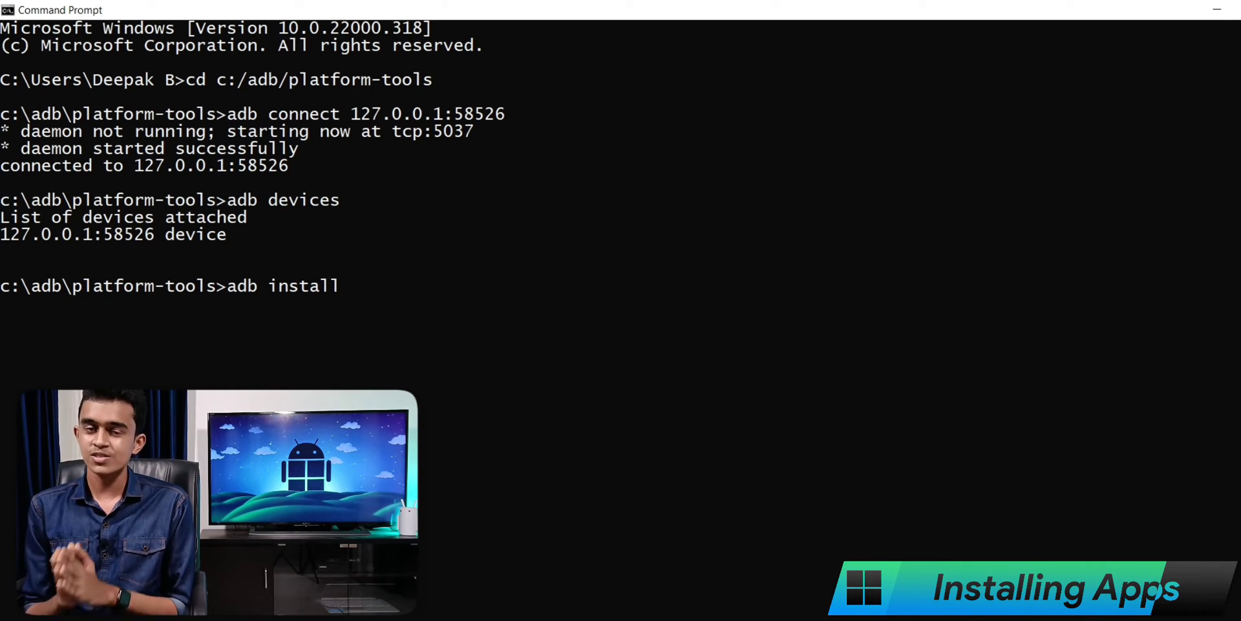
key("alt+Tab")
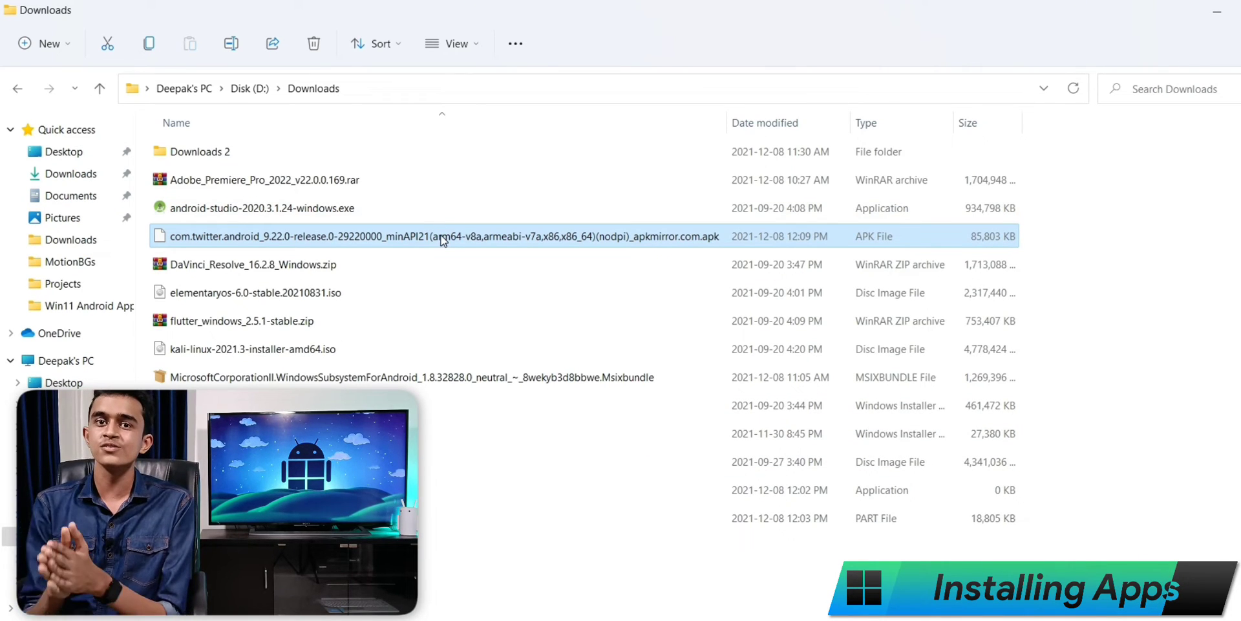
right_click(444, 241)
left_click(503, 375)
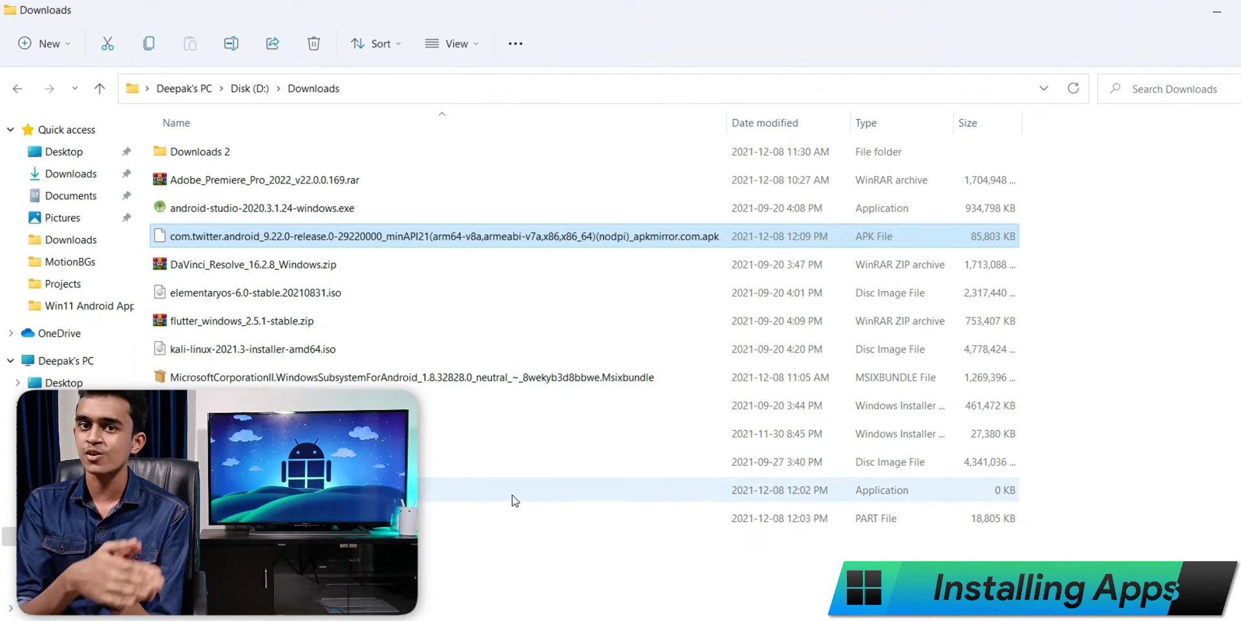
key("alt+Tab")
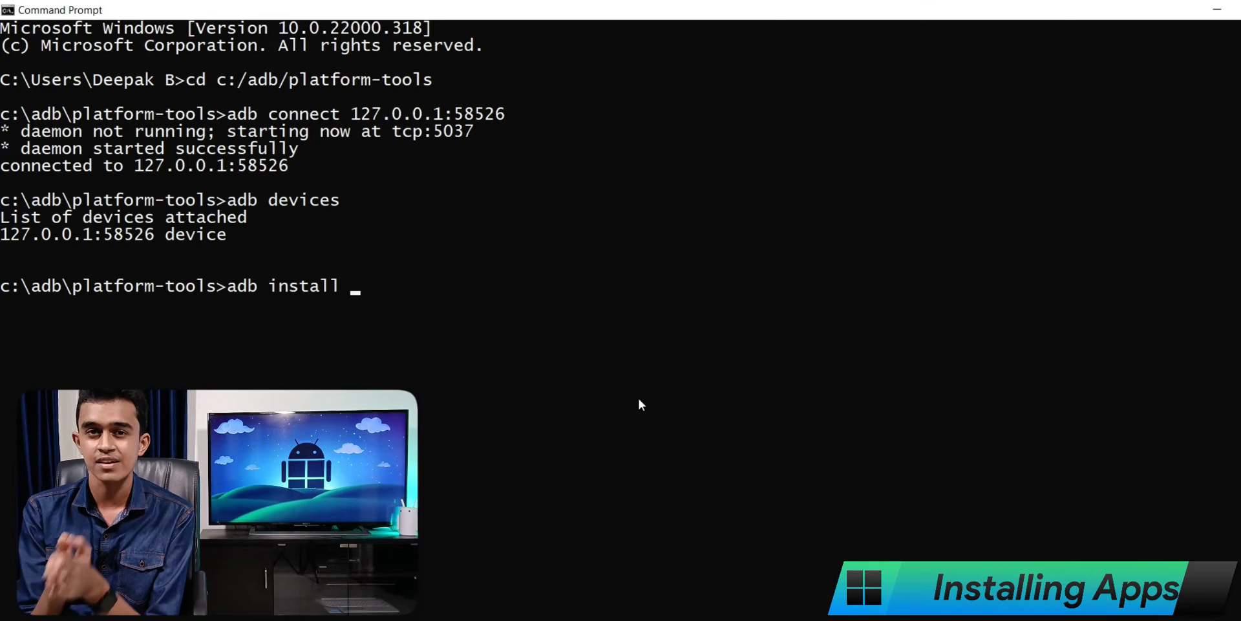
type("\"D:\\Downloads\\com.twitter.android_9.22.0-release.0-29220000_minAPI21(arm64-v8a,armeabi-v7a,x86,x86_64)(nodpi)_apkmirror.com.apk\"")
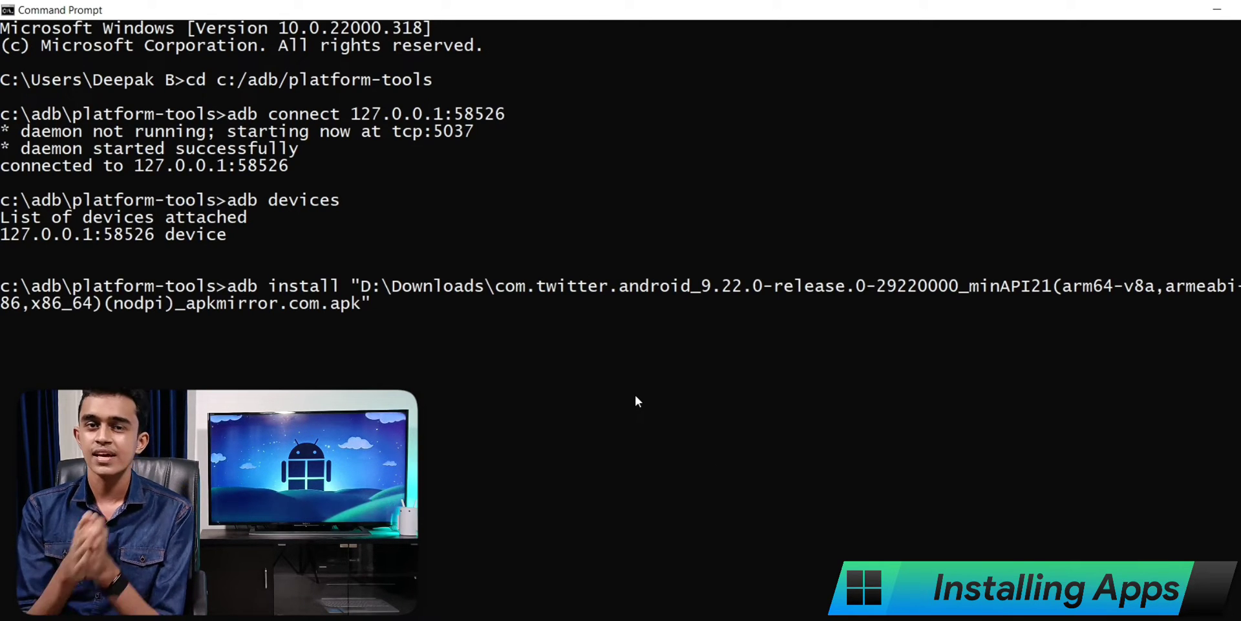
key("Return")
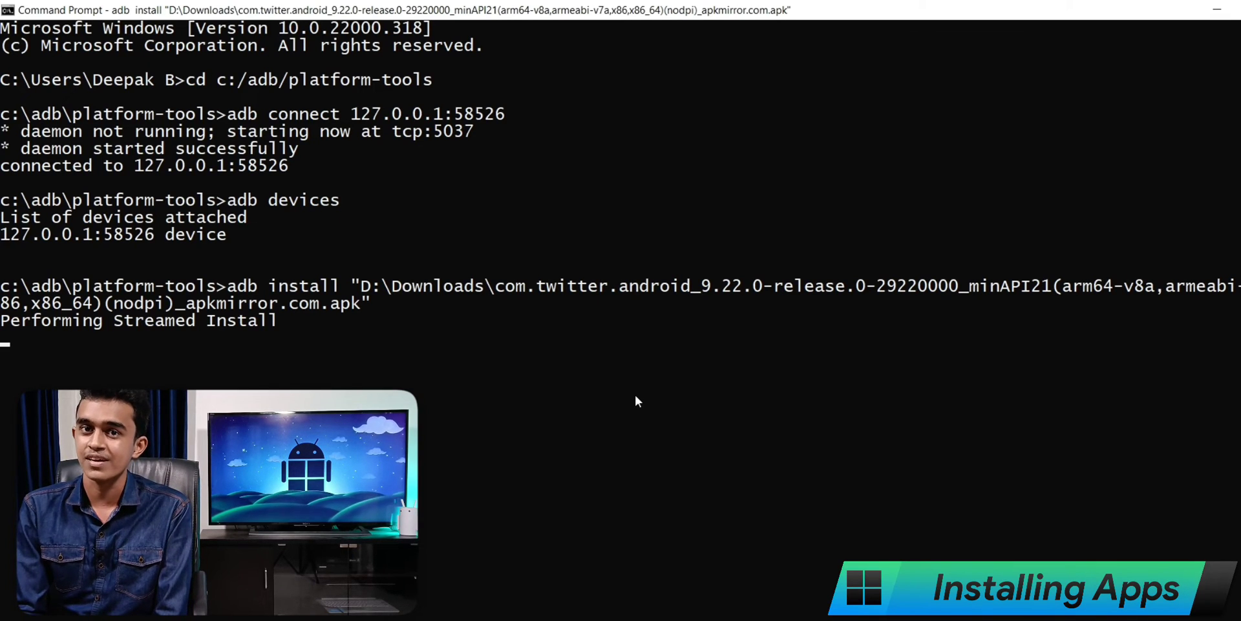
- Launch the newly installed Twitter app from the list of all apps and browse down its home feed
key("super")
scroll(801, 495, "up", 5)
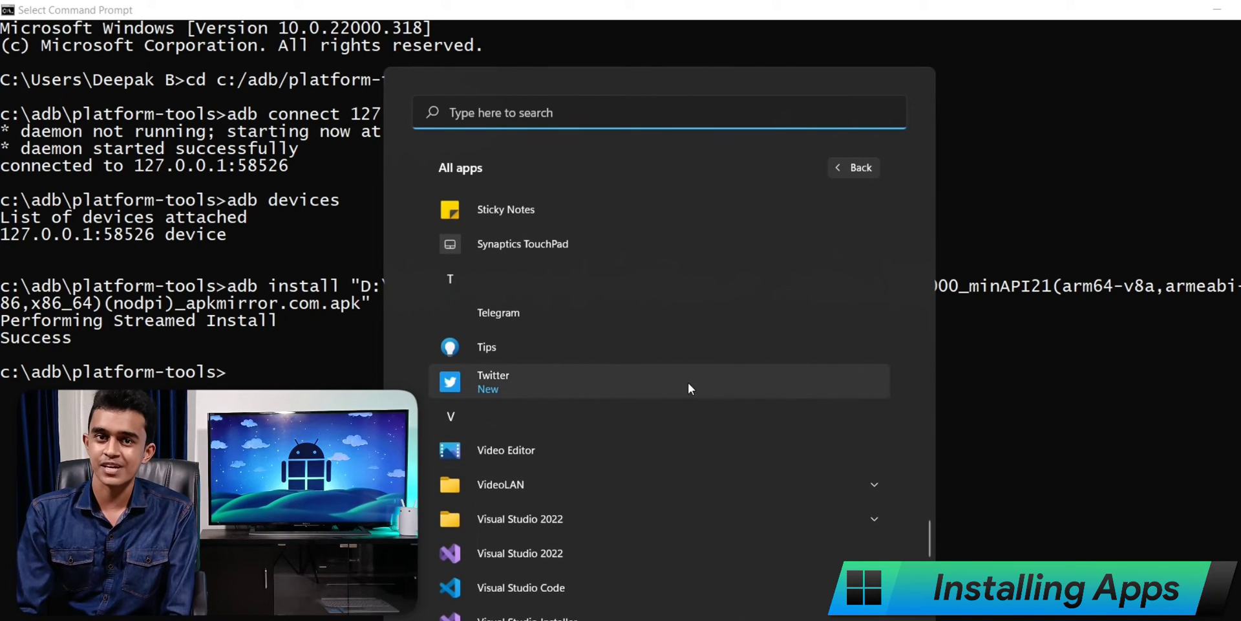
left_click(688, 382)
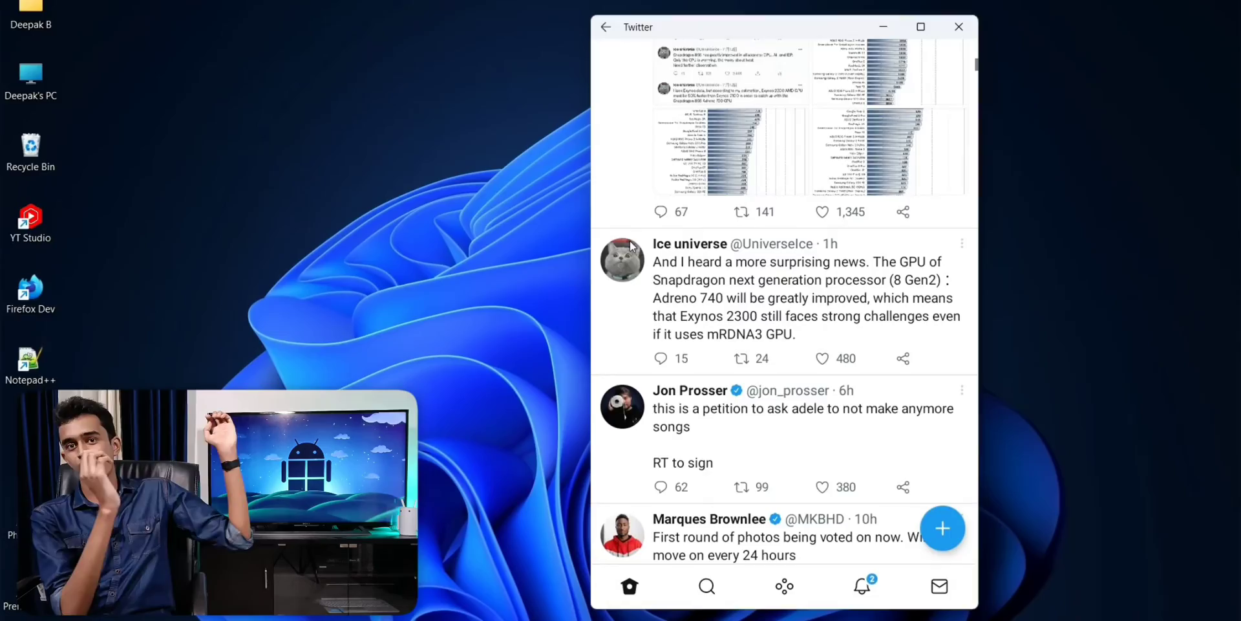
scroll(643, 291, "down", 5)
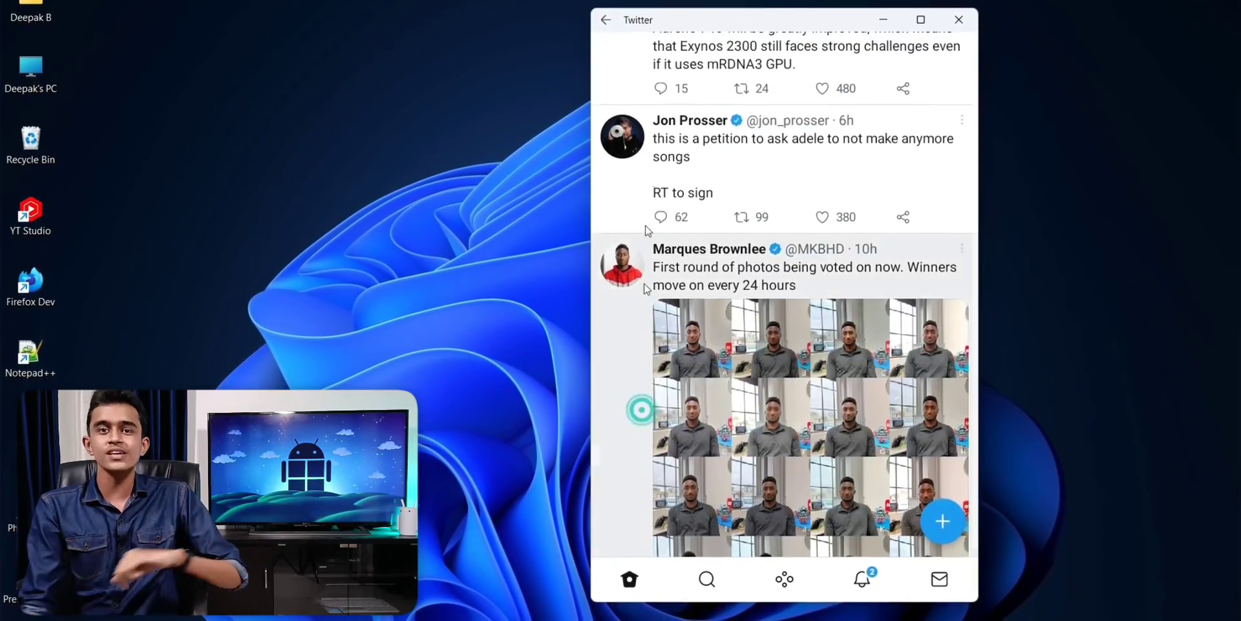